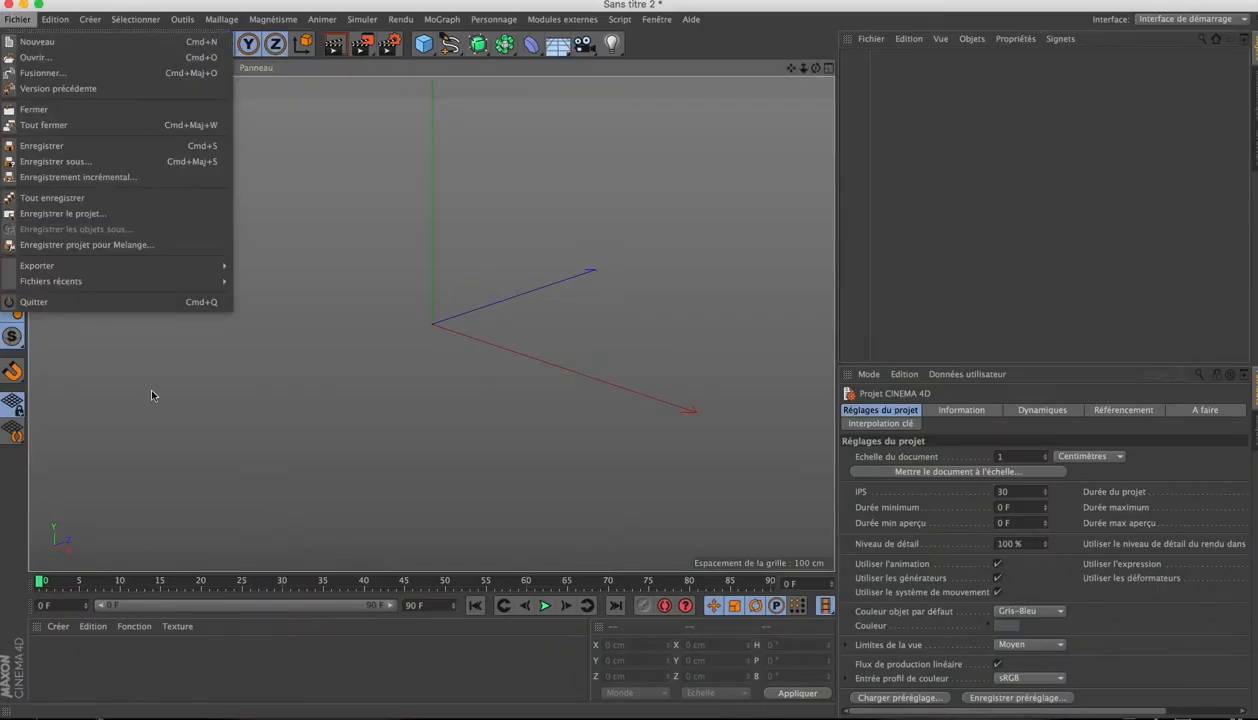
- Create a 458 × 5 × 200 cm cube slab with 34 segments along X and convert it to an editable polygon object
left_click(212, 402)
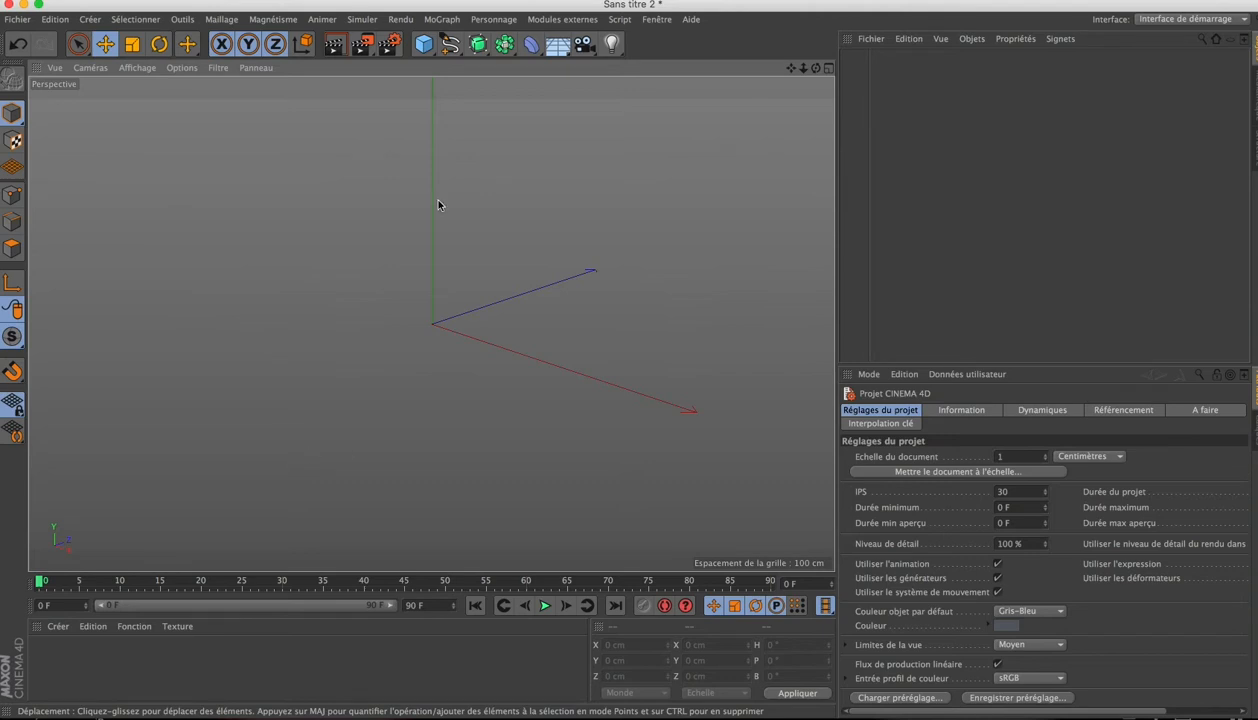
left_click_drag(424, 43, 585, 63)
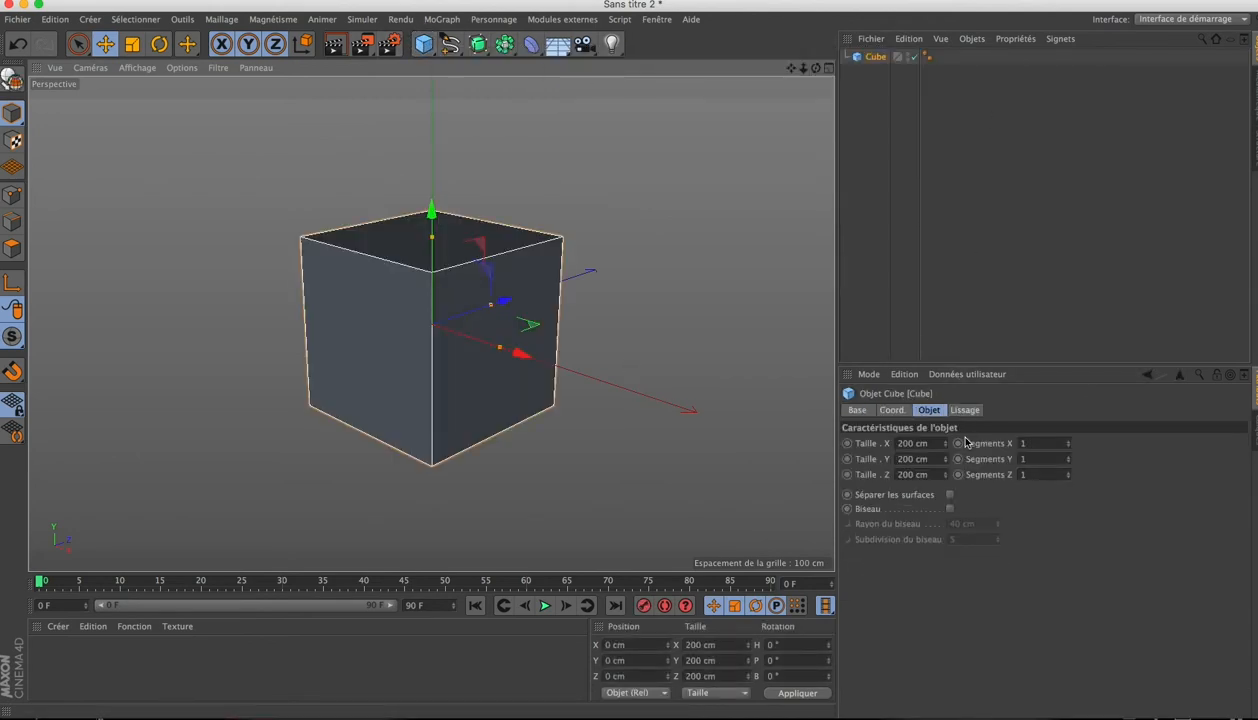
left_click_drag(945, 459, 945, 490)
left_click_drag(945, 441, 945, 410)
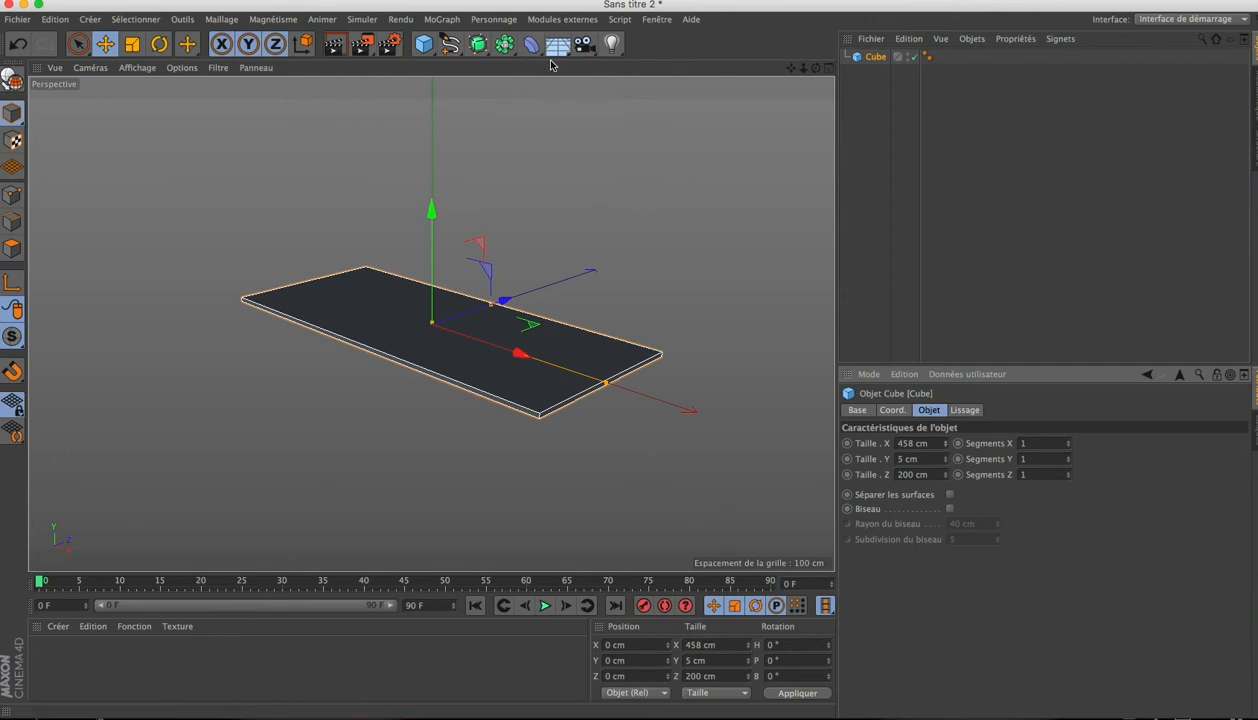
left_click_drag(1069, 444, 1070, 410)
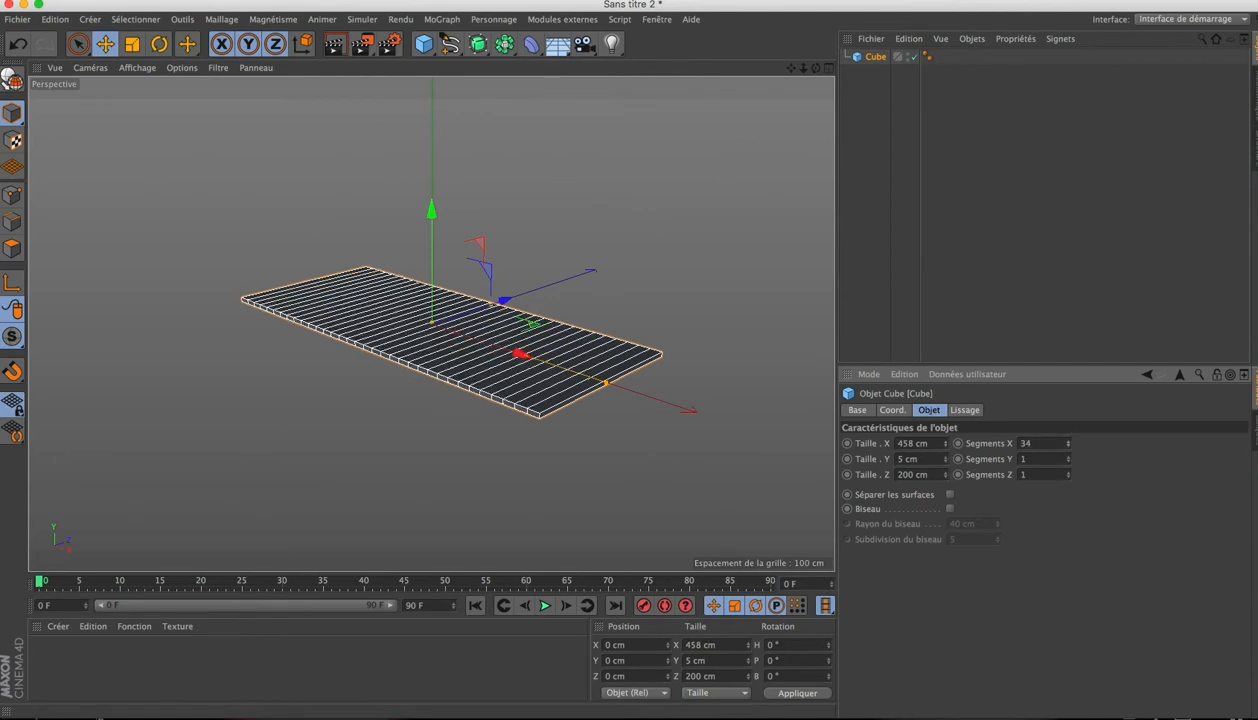
left_click(12, 79)
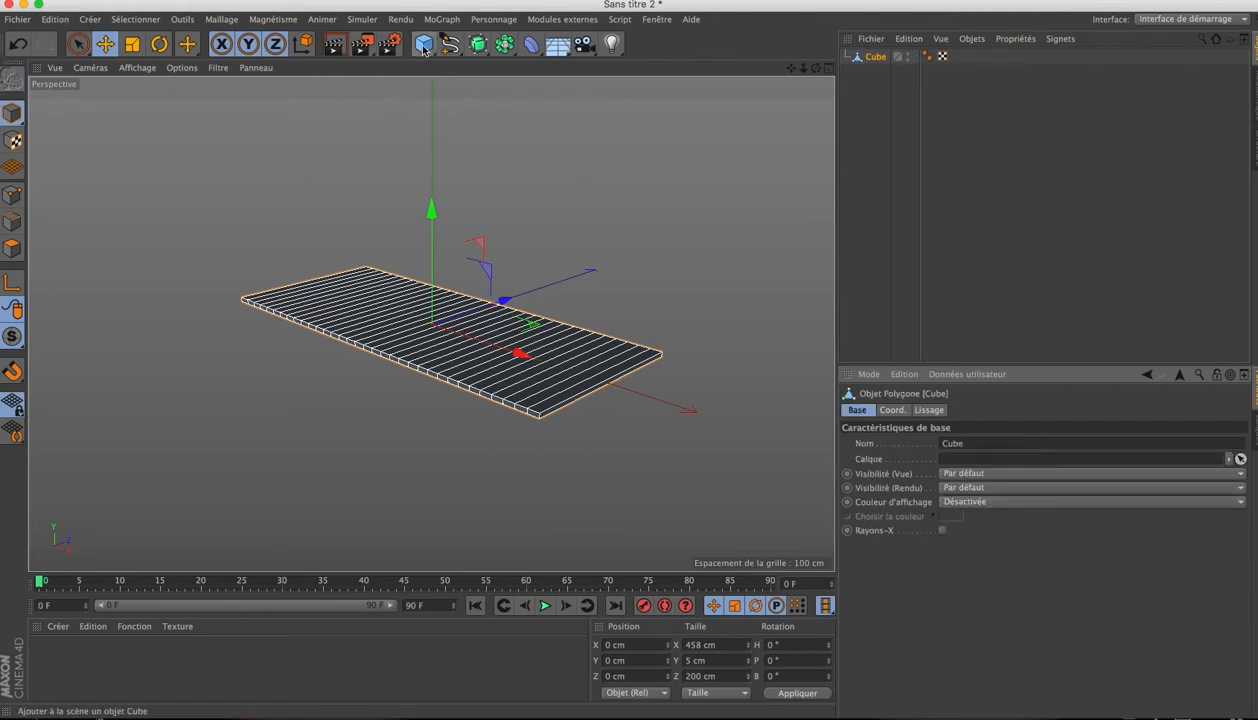
- Add a bend deformer (Incurvation) as a child of the cube and set its B rotation to 90°
left_click_drag(530, 46, 572, 62)
left_click_drag(869, 62, 876, 72)
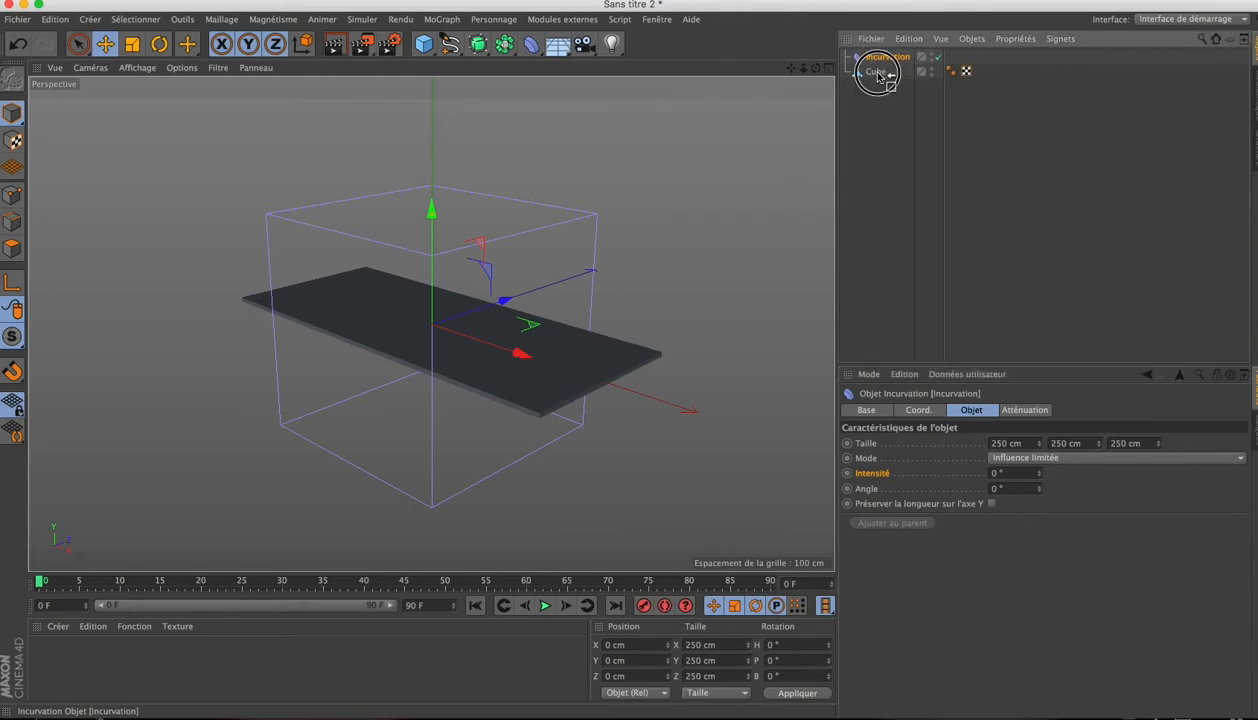
left_click(918, 410)
left_click(1158, 474)
key("Return")
- Fit the bend deformer to its parent and try a bend intensity of about -13°
left_click(962, 409)
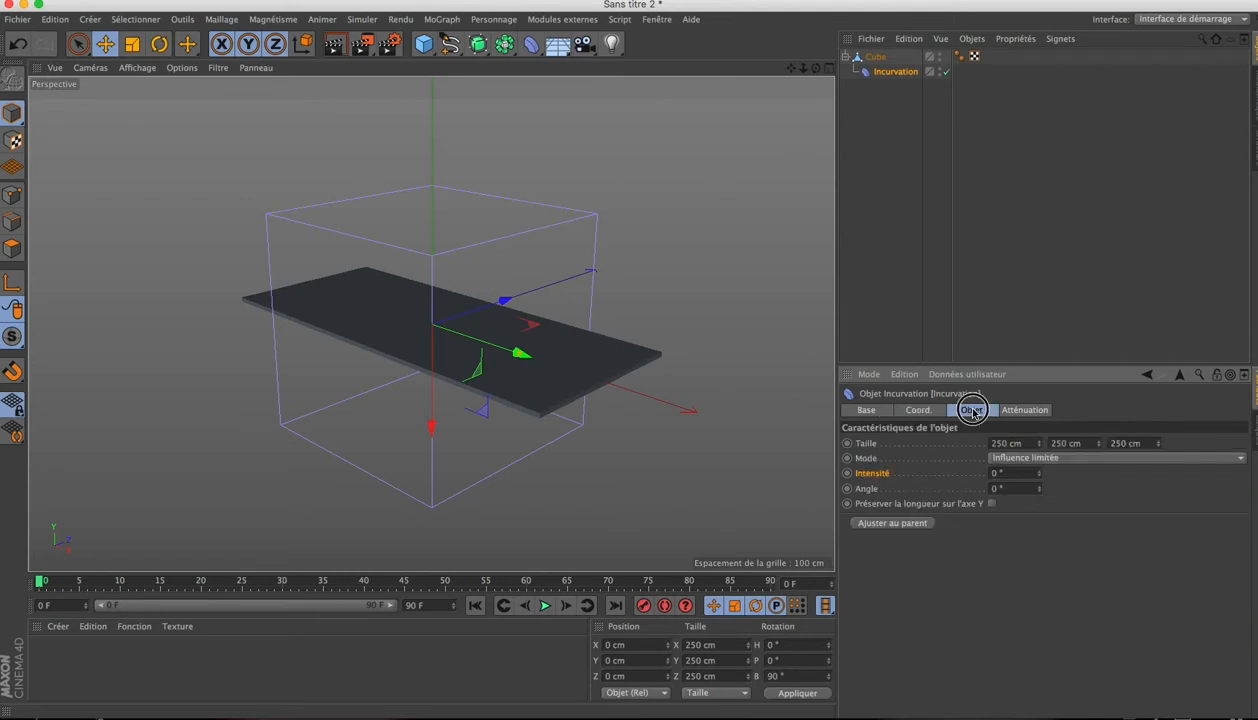
left_click(918, 527)
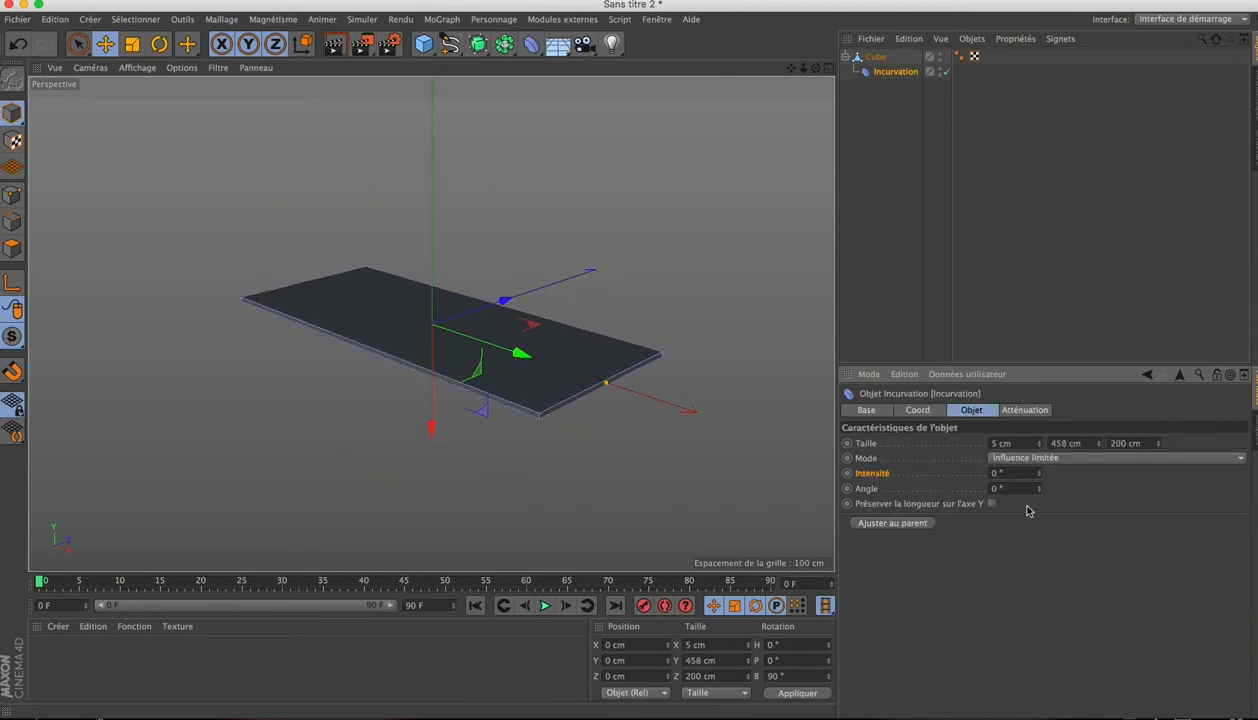
mouse_move(1040, 475)
left_mouse_down()
mouse_move(1039, 540)
mouse_move(1039, 480)
left_mouse_up()
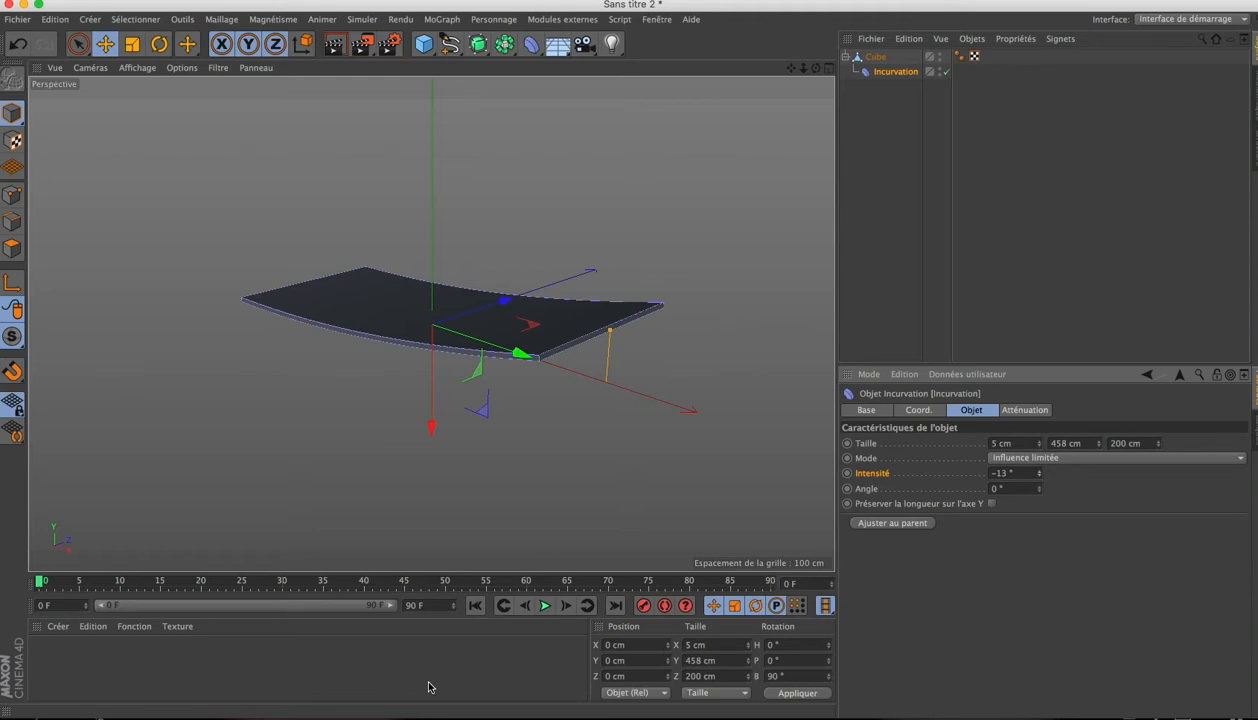
- Set the end frame of the animation to 50 F
left_click_drag(429, 605, 367, 603)
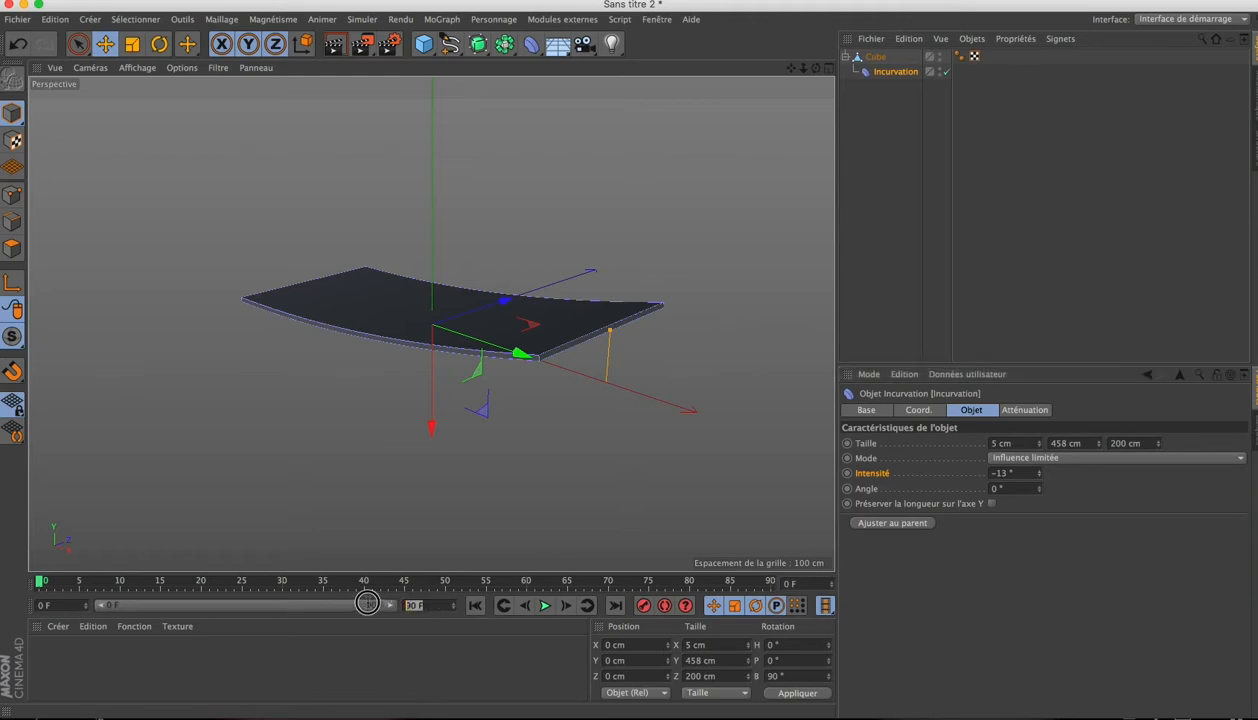
type("1")
key("Return")
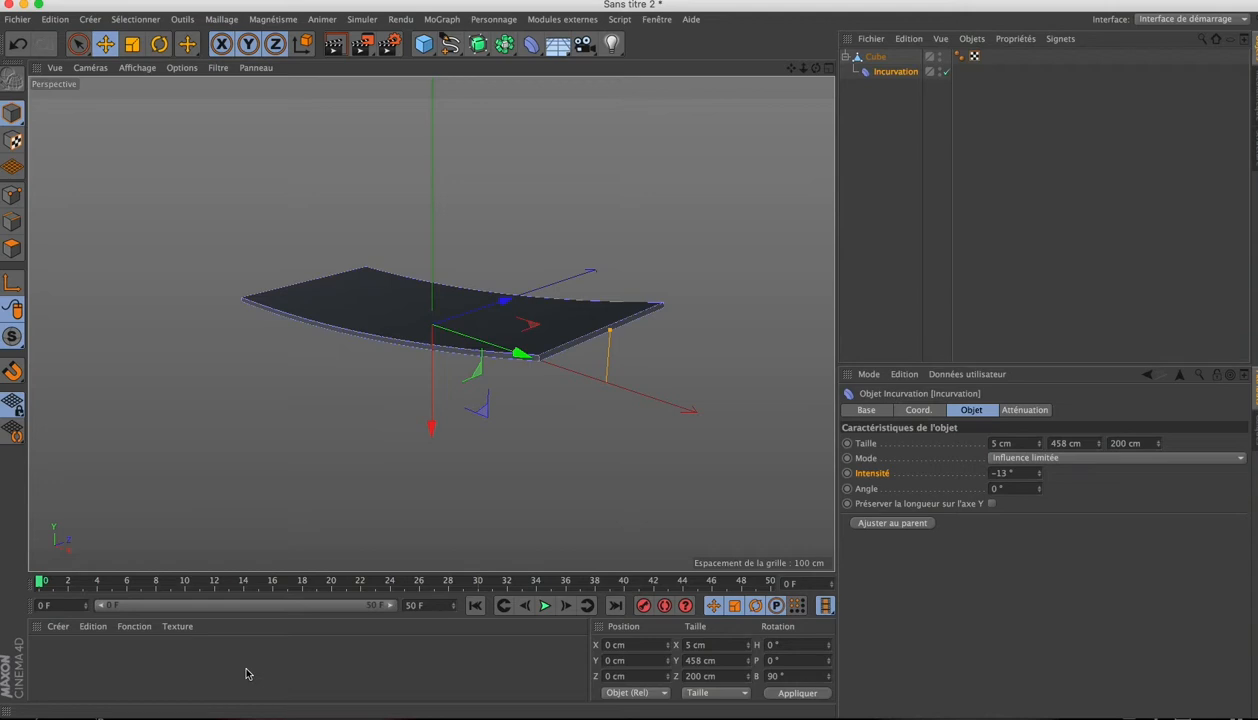
- Set the bend intensity to -90° at frame 0 and record a keyframe for it
left_click(36, 581)
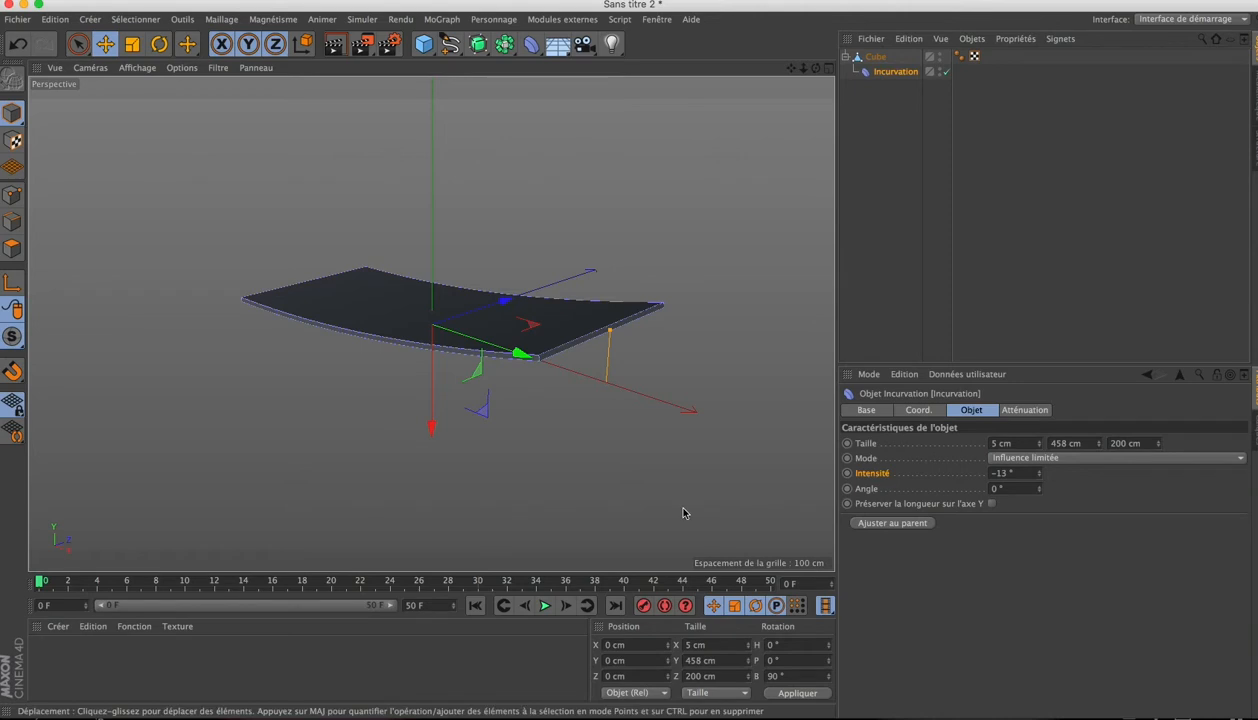
left_click_drag(1039, 473, 1039, 527)
double_click(1008, 473)
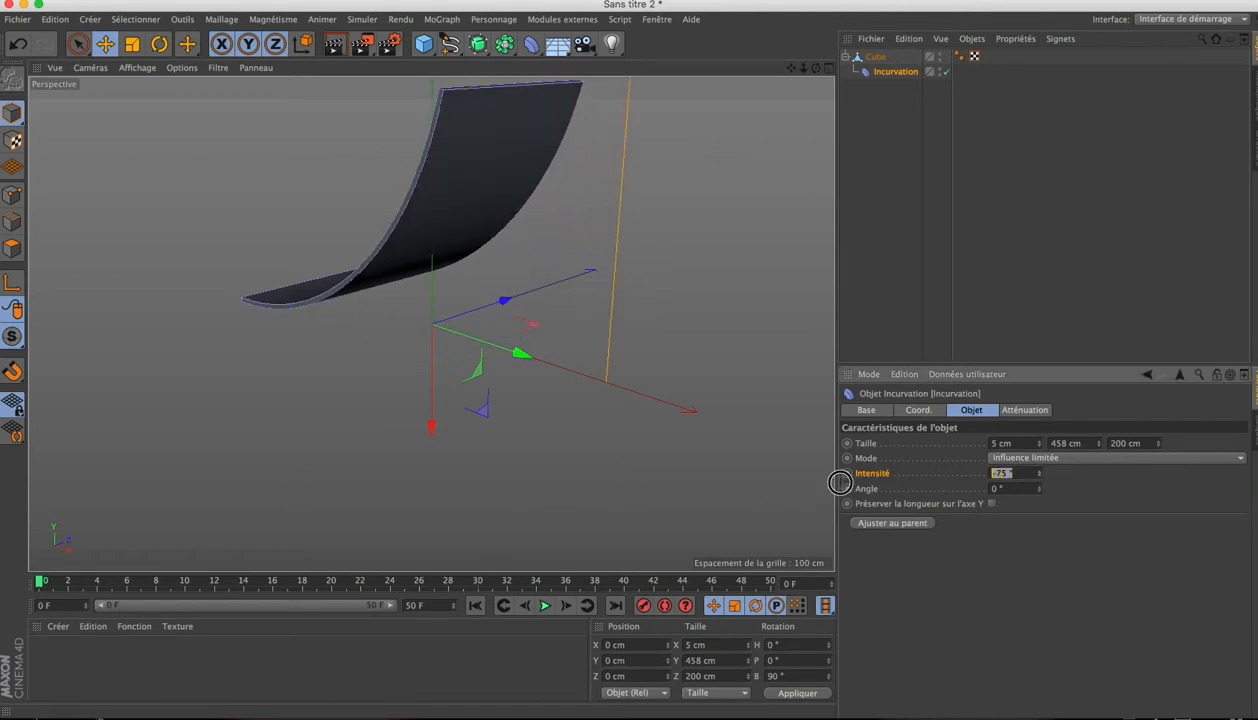
type("-90")
key("Return")
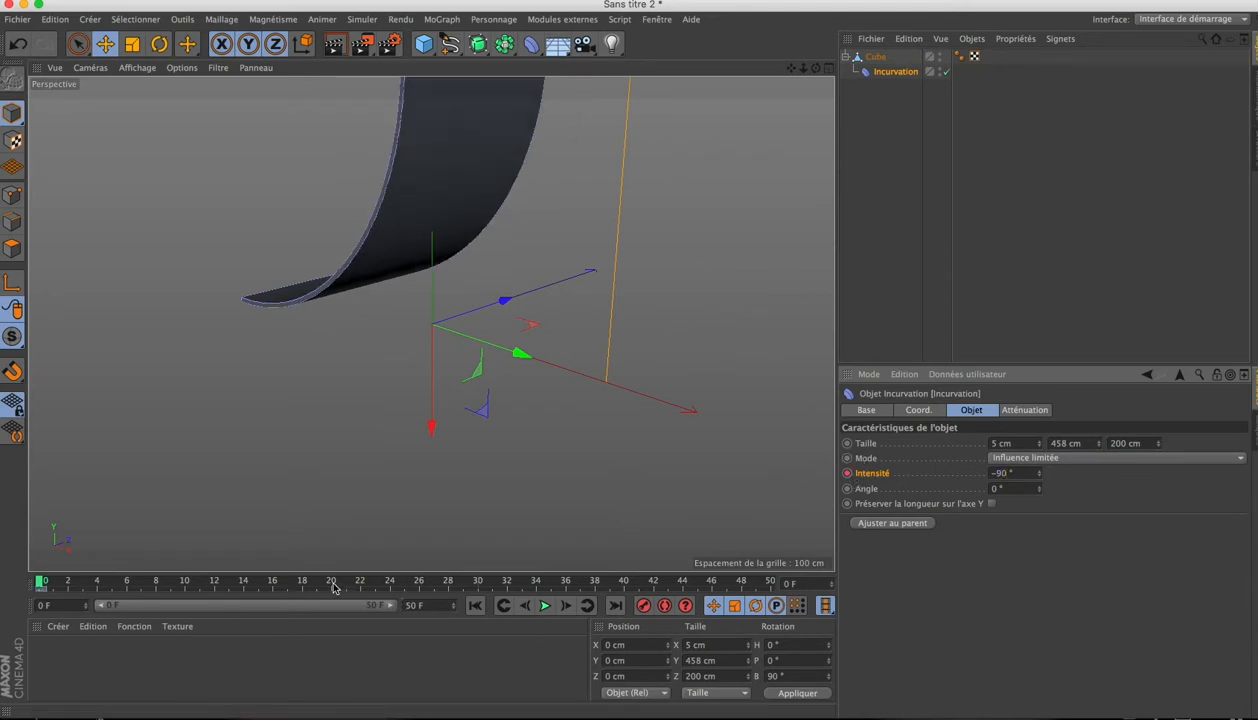
- Set the bend intensity to 90° at frame 25 and record a keyframe for it
left_click(404, 583)
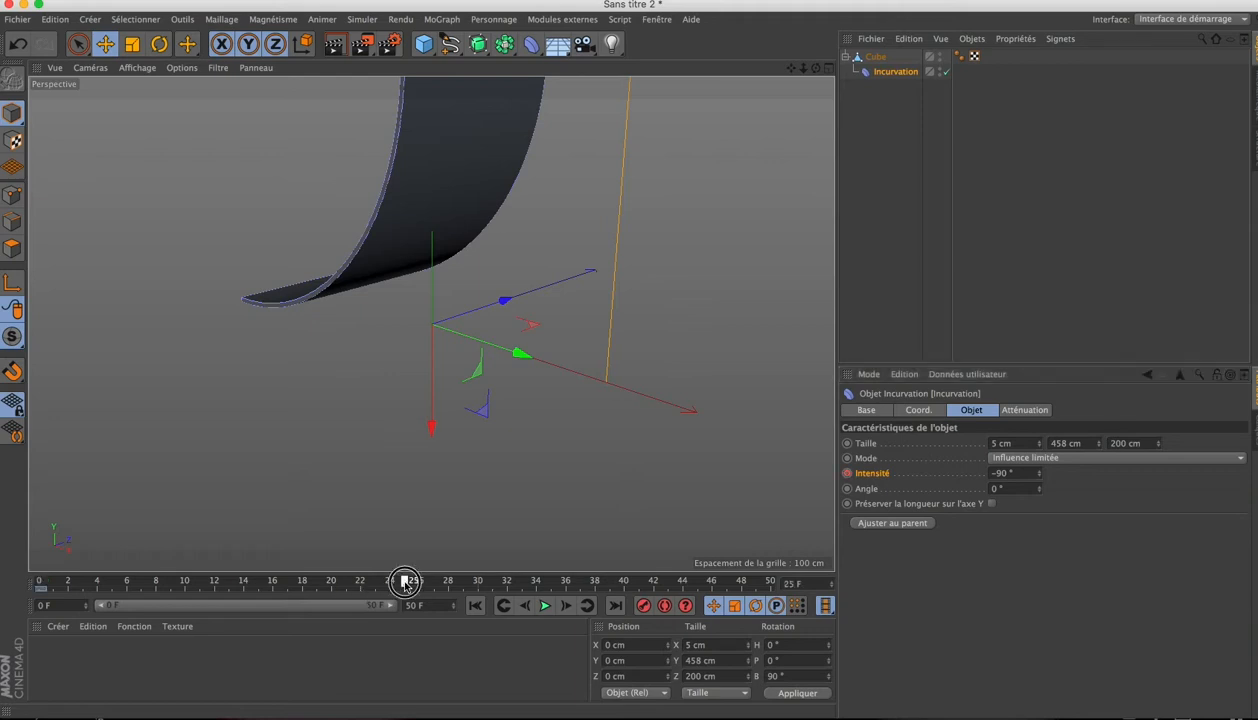
double_click(1008, 473)
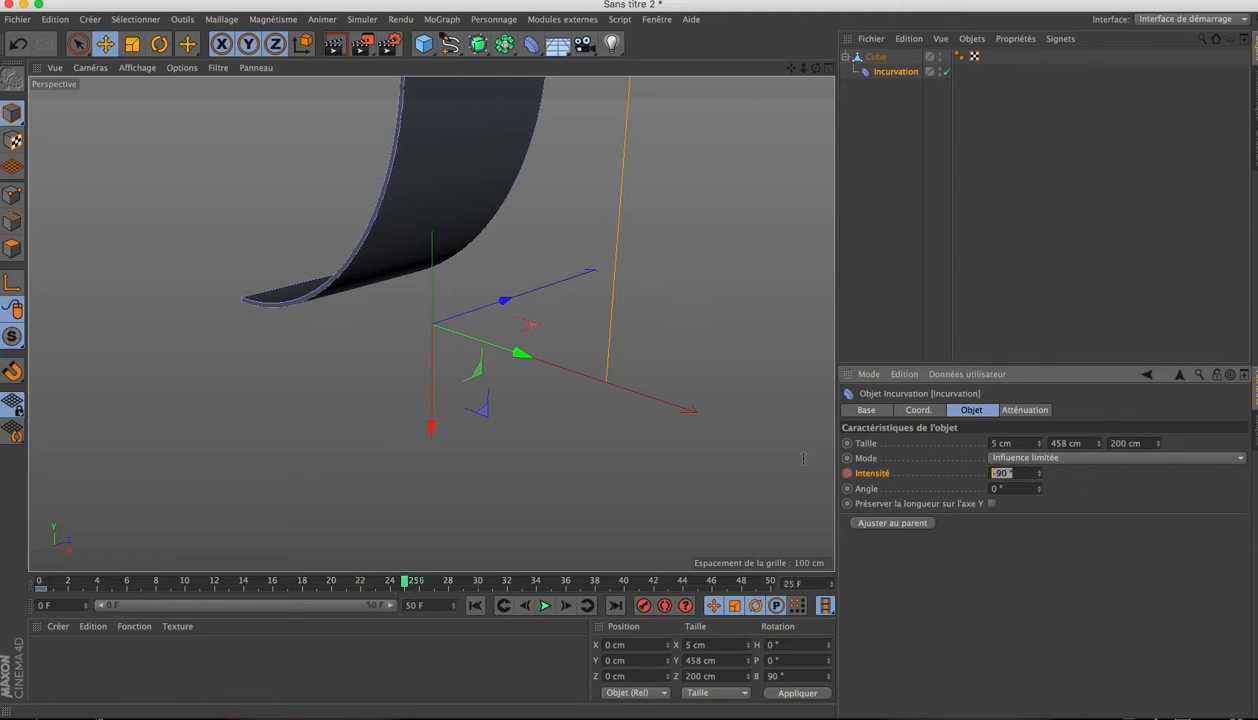
type("9")
key("Return")
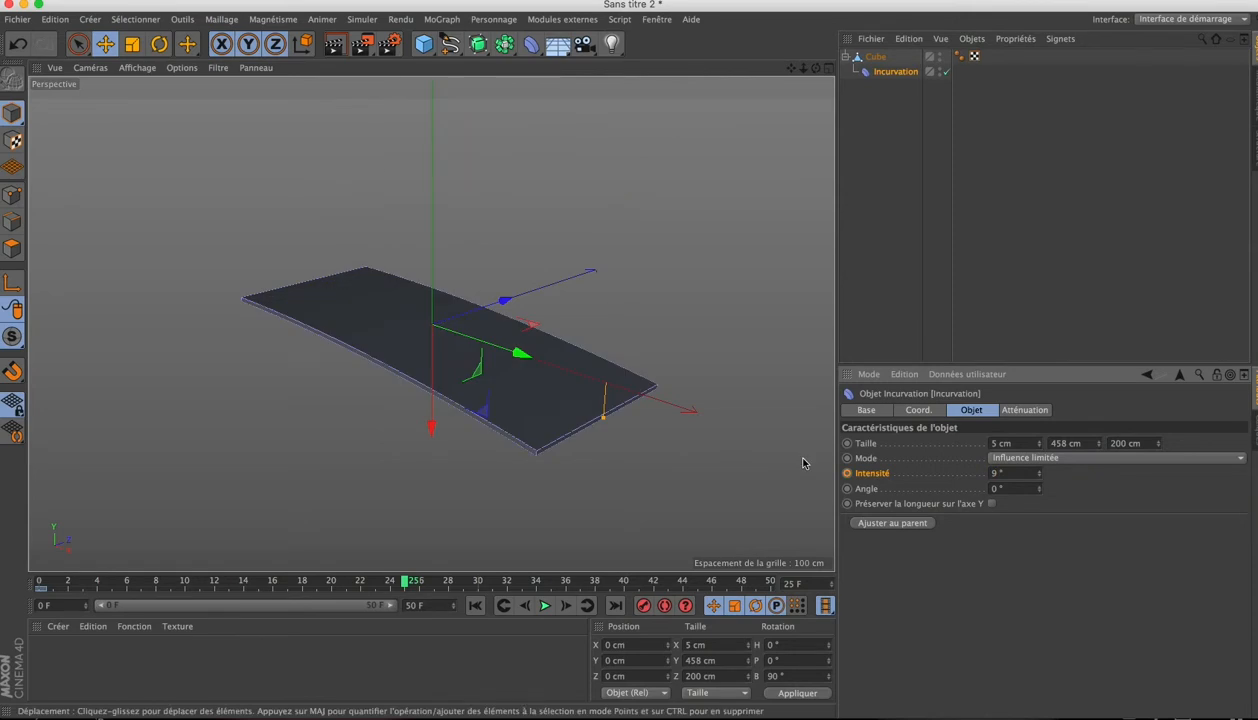
left_click(847, 473)
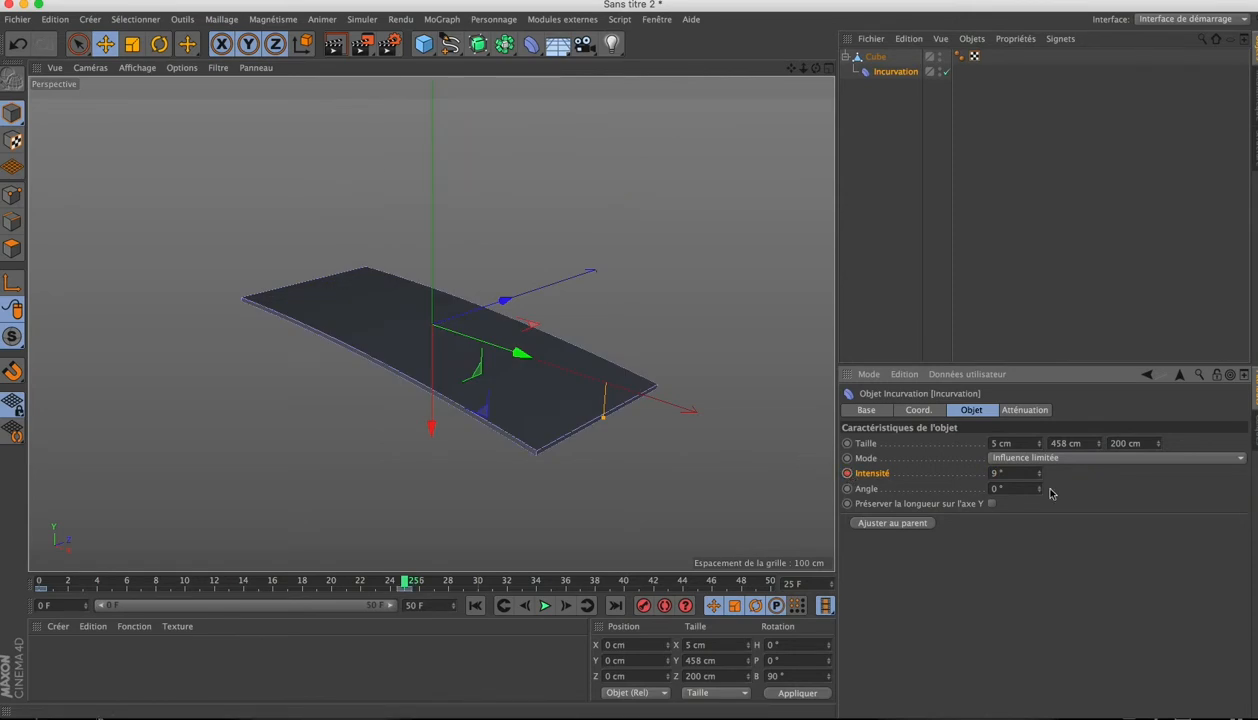
left_click(988, 472)
type("0")
key("Return")
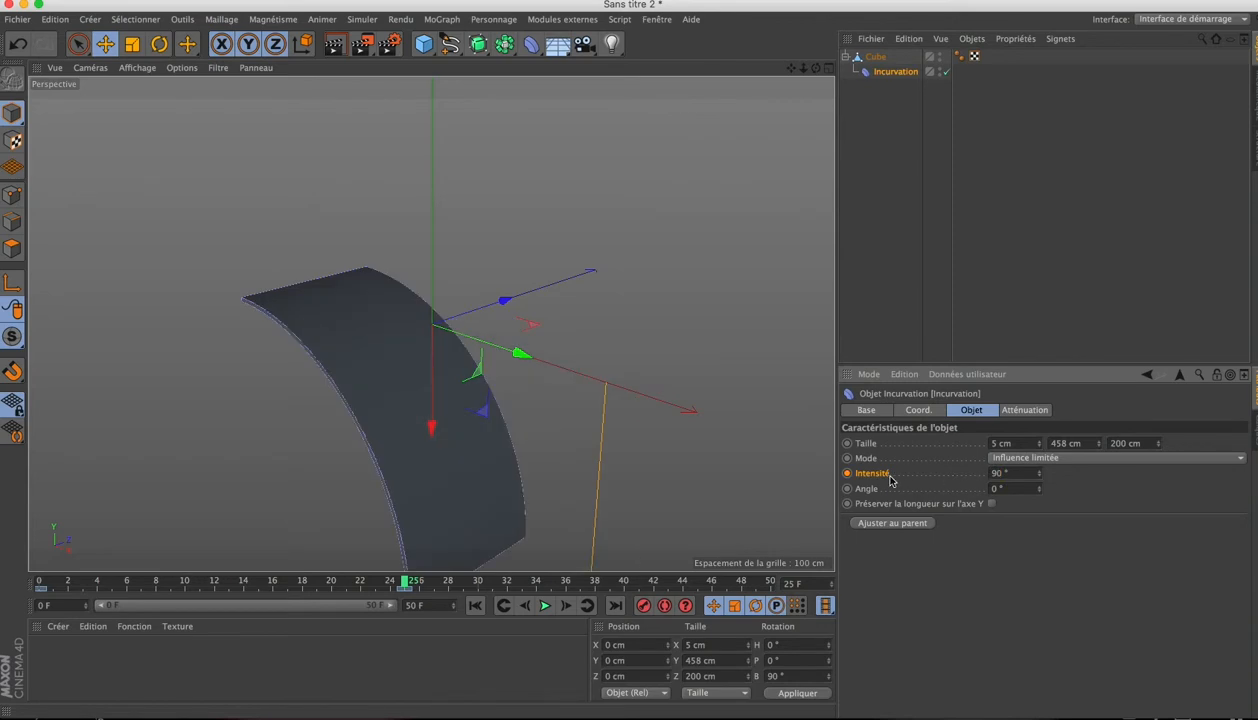
left_click(847, 473)
- Set the bend intensity to -90° at frame 50 and record a keyframe for it
left_click(771, 580)
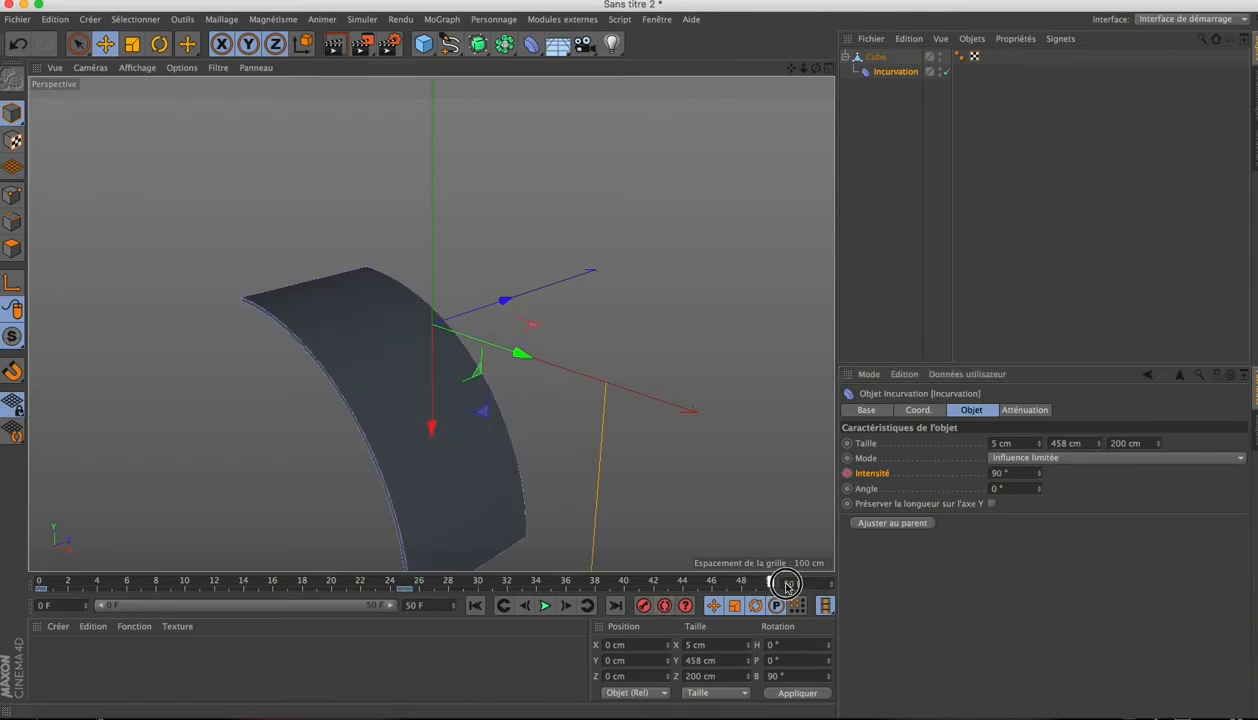
left_click(997, 472)
type("-90")
key("Return")
left_click(847, 473, "ctrl")
- Play back the bending animation and render a preview of the active view
left_click(544, 606)
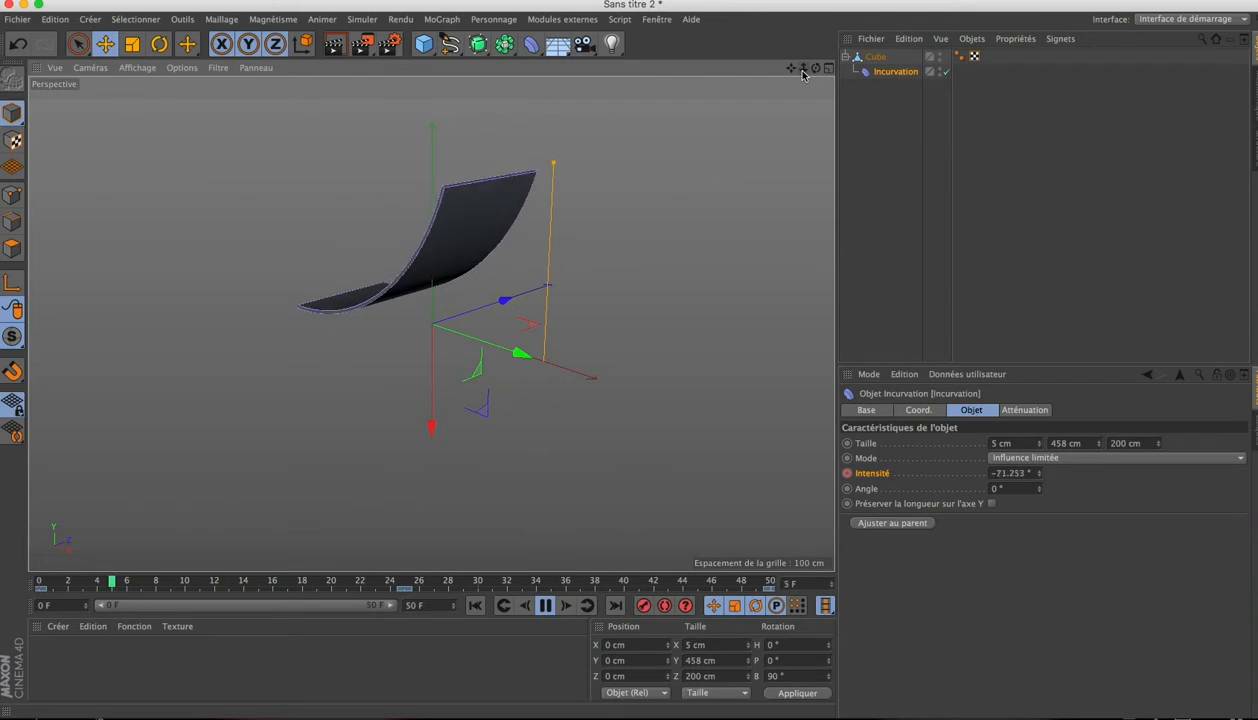
left_click(334, 43)
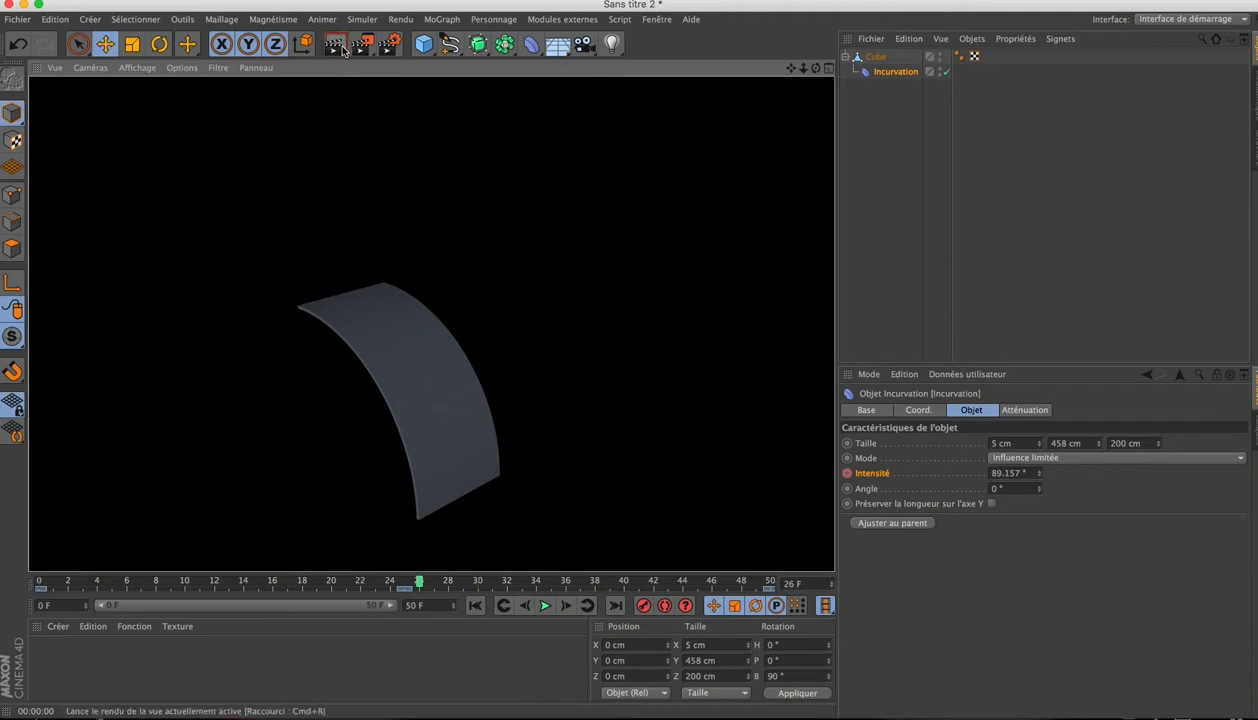
left_click(545, 605)
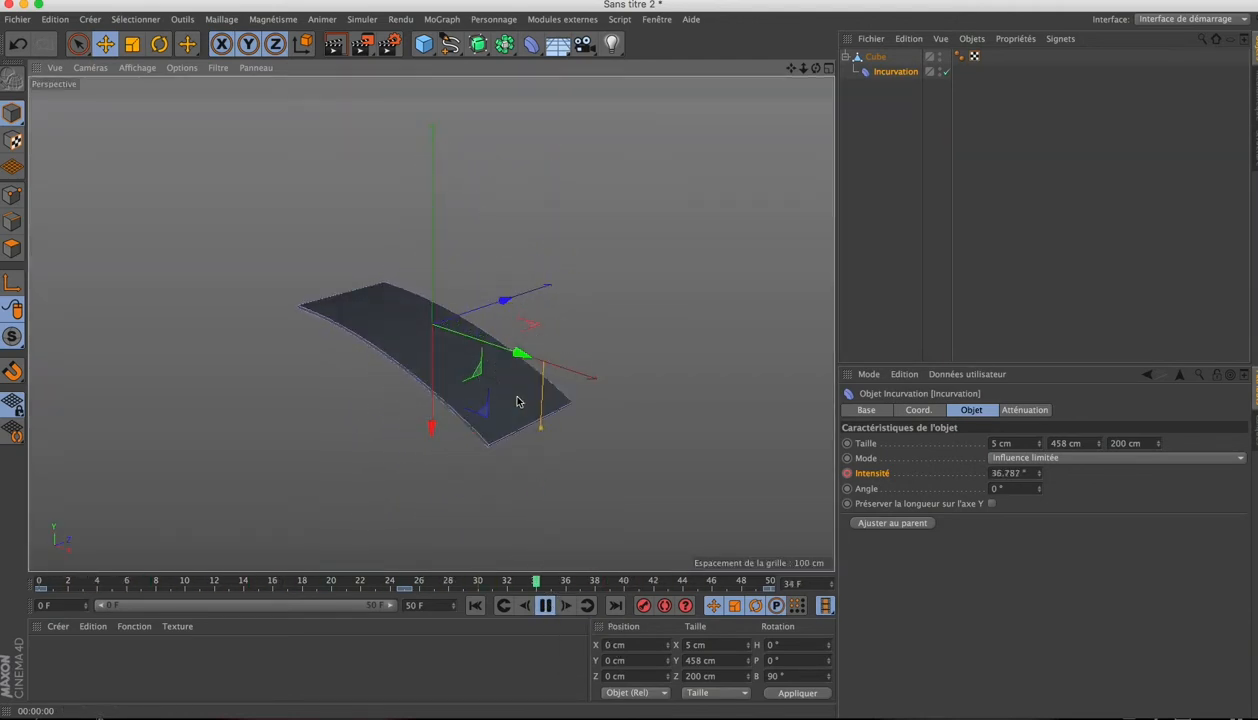
left_click(545, 605)
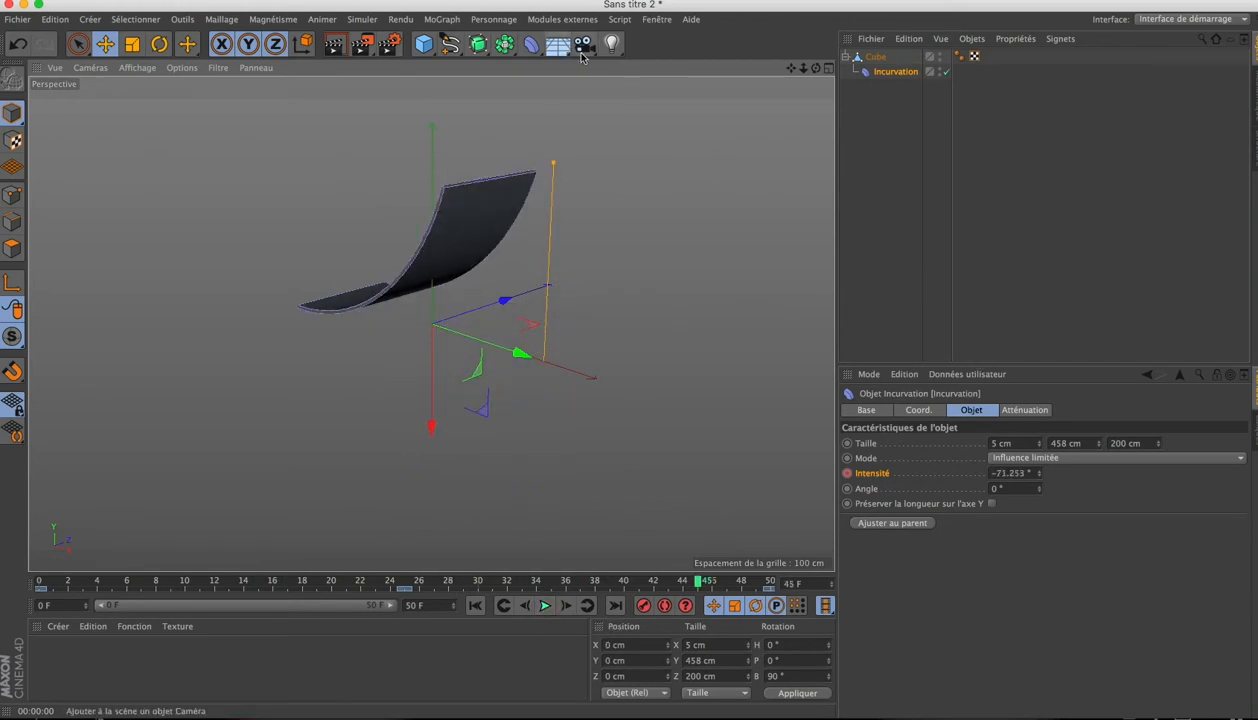
- Add a camera to the scene and look through it
left_click(582, 50)
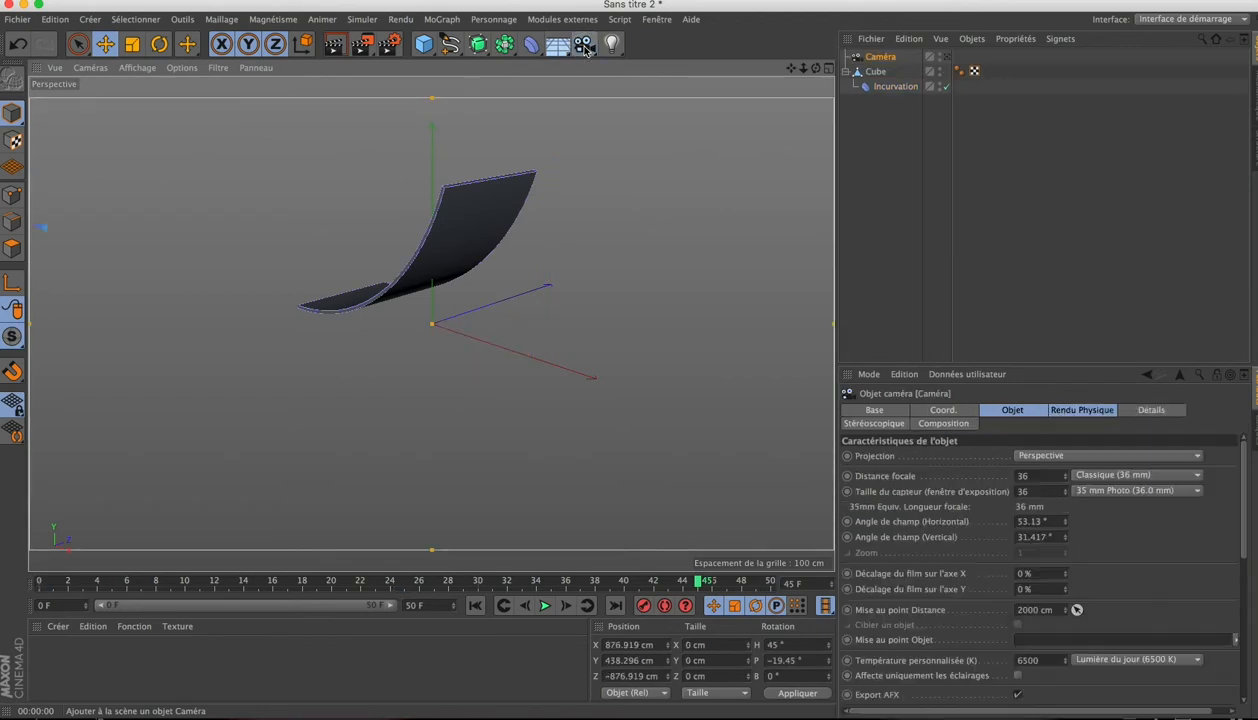
left_click(946, 58)
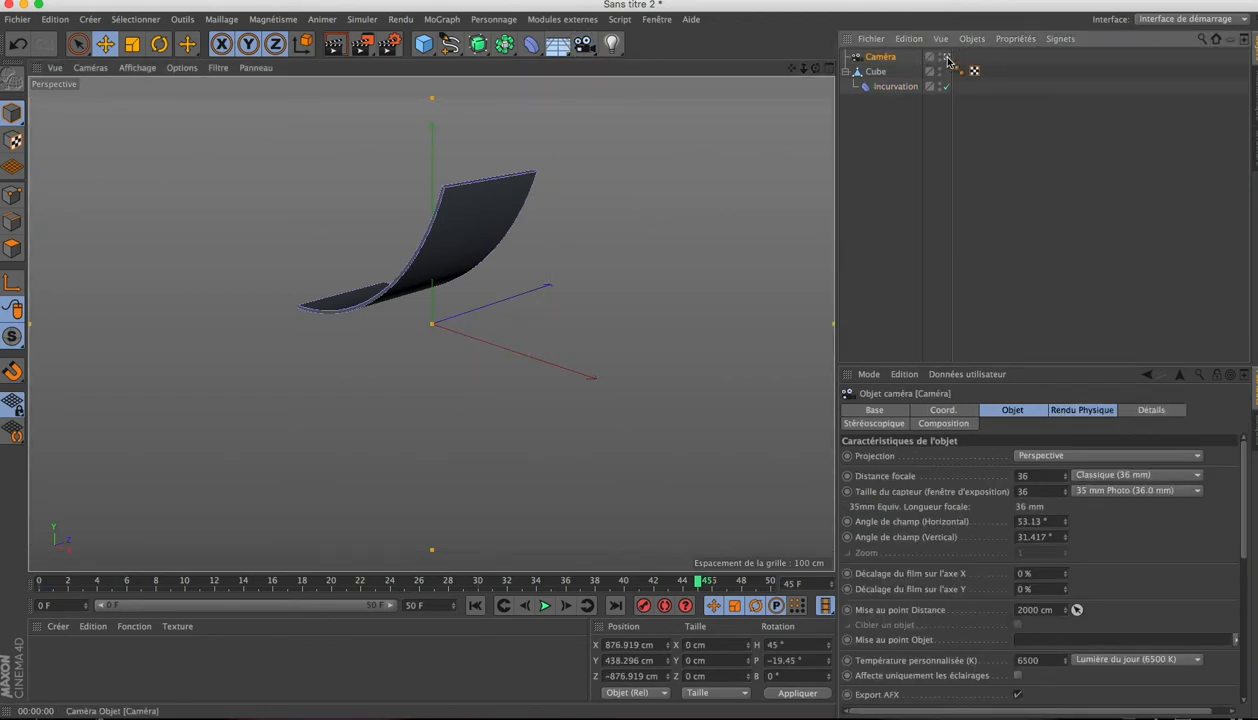
- Switch the render engine to Physique in the render settings and enable motion blur (Flou de mouvement)
left_click(388, 47)
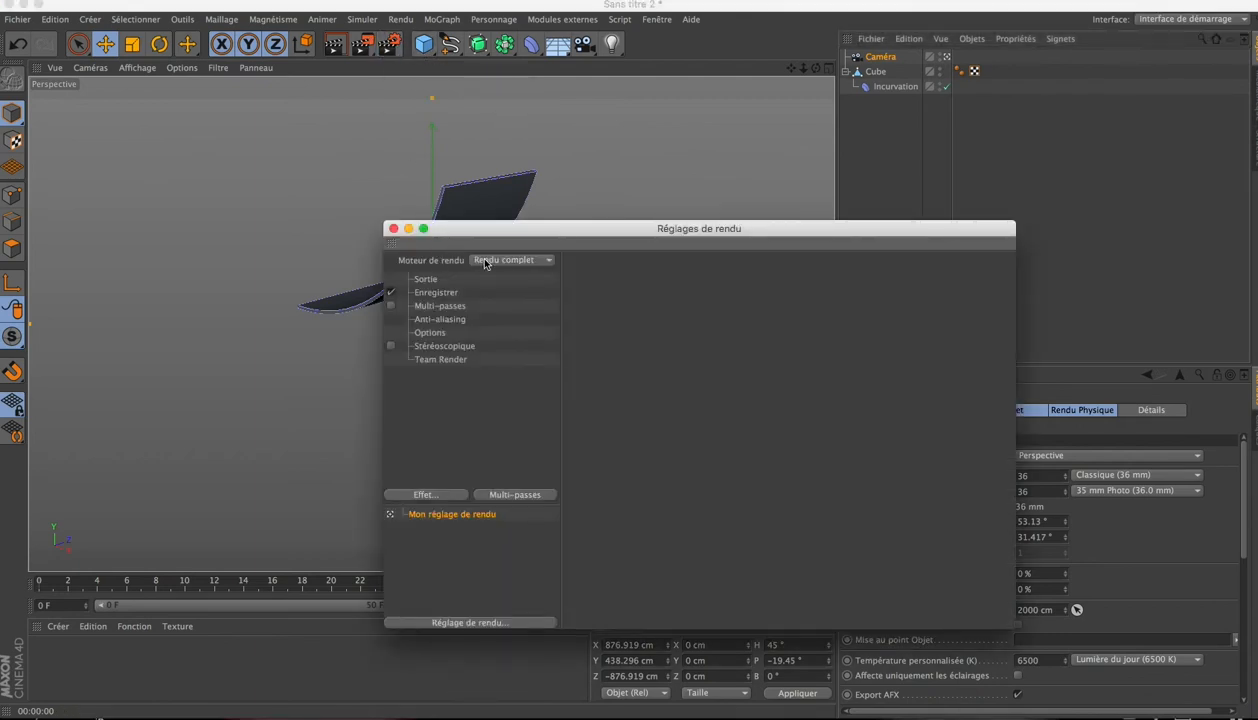
left_click_drag(498, 261, 496, 291)
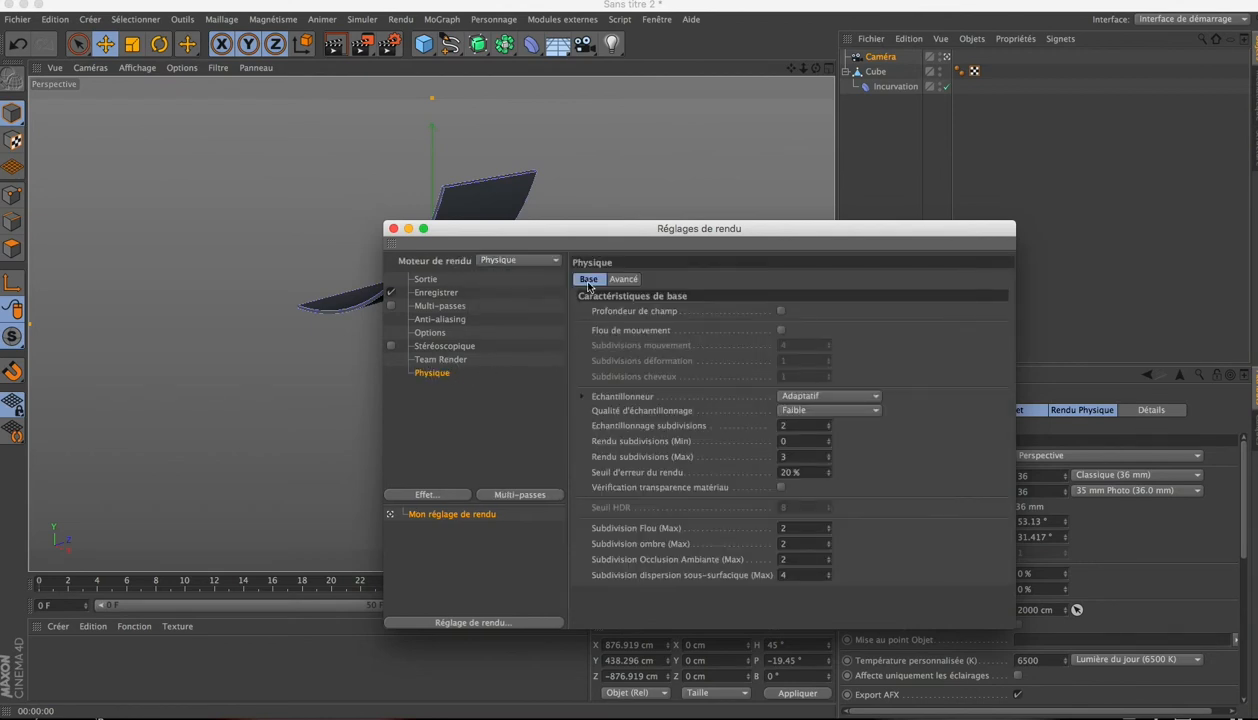
left_click(781, 331)
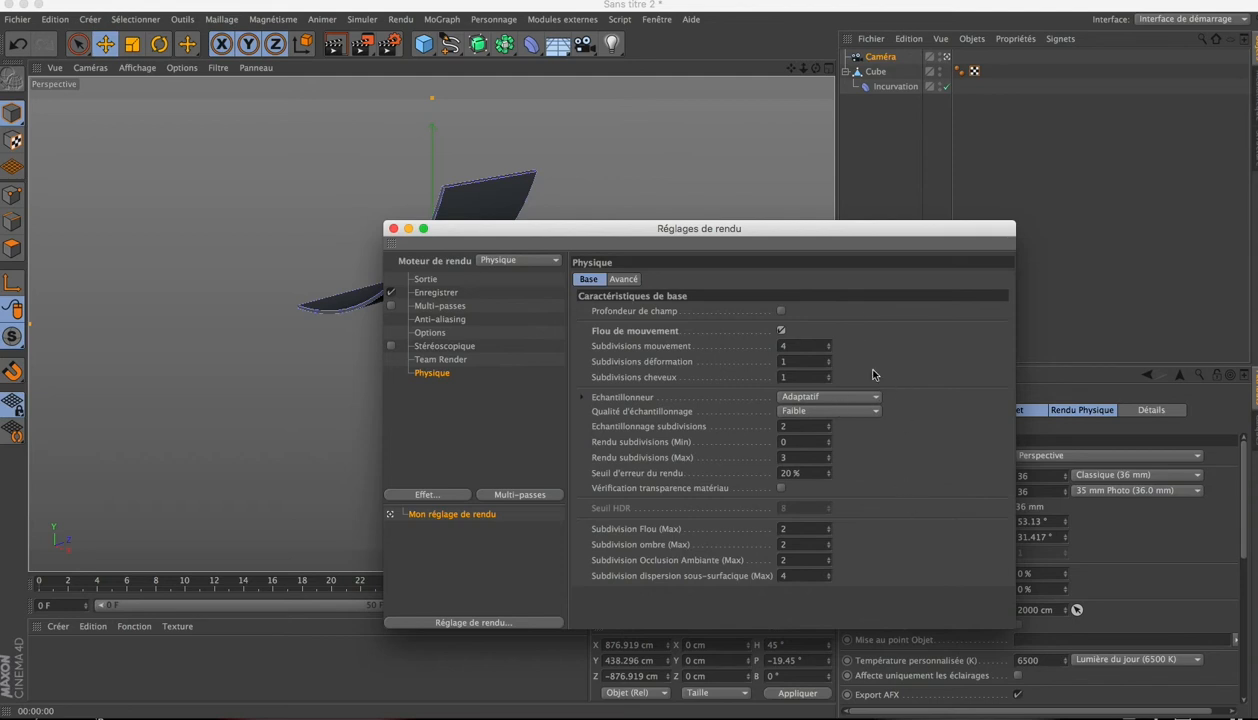
- Keep Embree (Plus rapide) as the raytrace engine, disable saving of the render output, and close the render settings
left_click(623, 280)
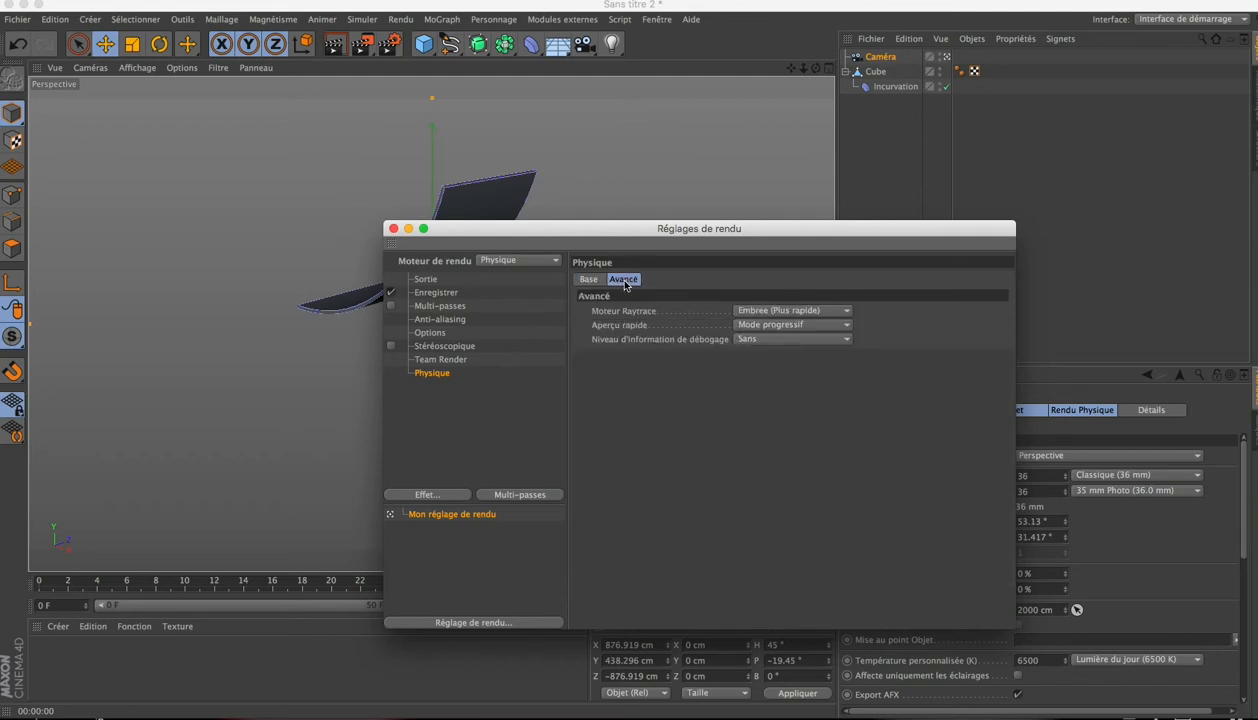
left_click(786, 312)
left_click(785, 490)
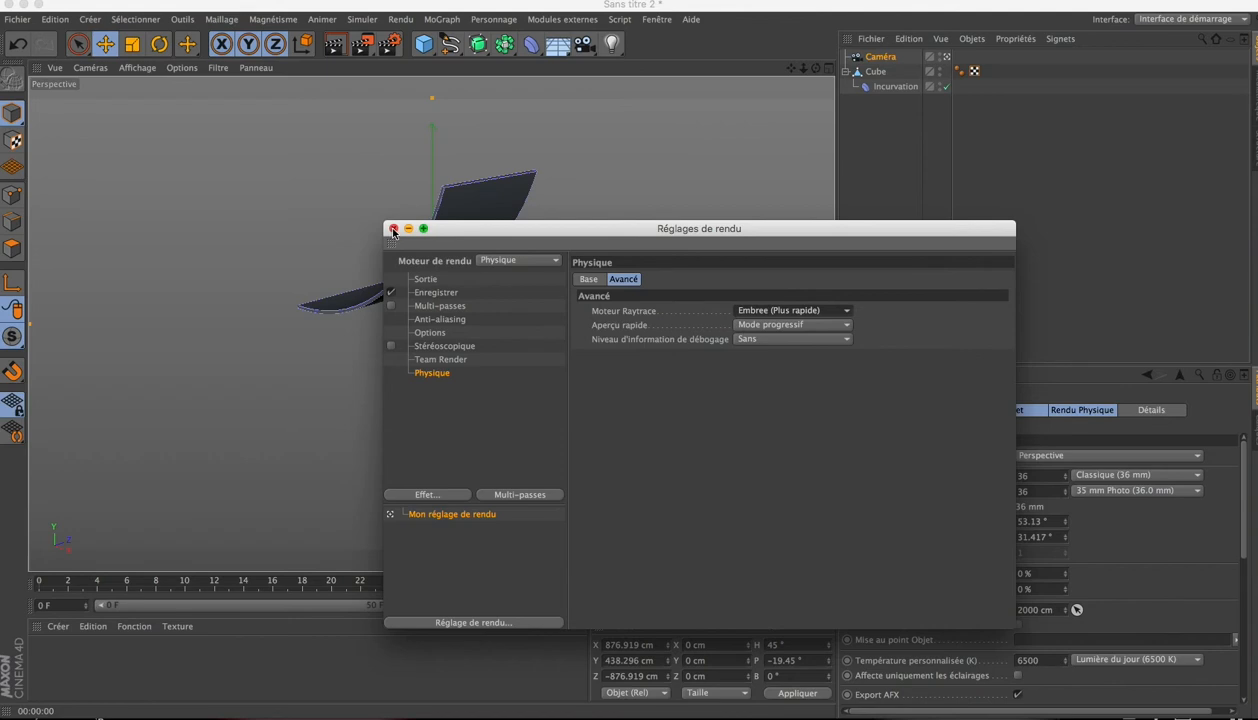
left_click(390, 292)
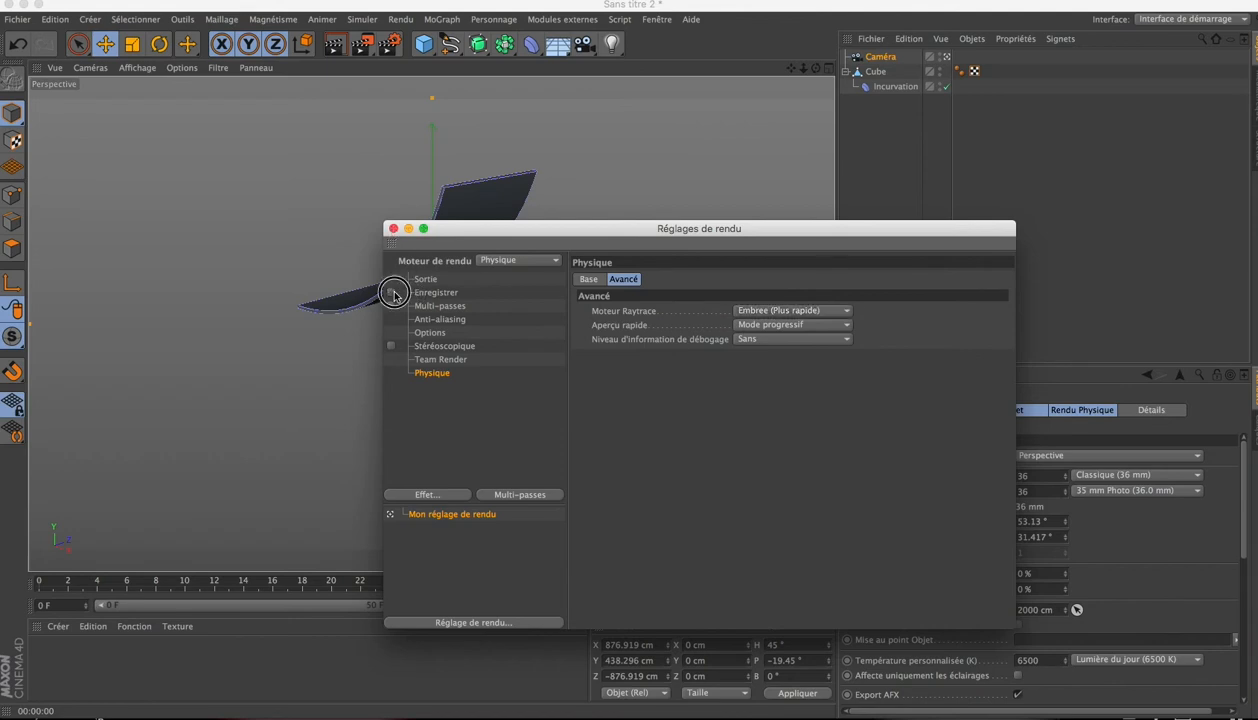
left_click(394, 230)
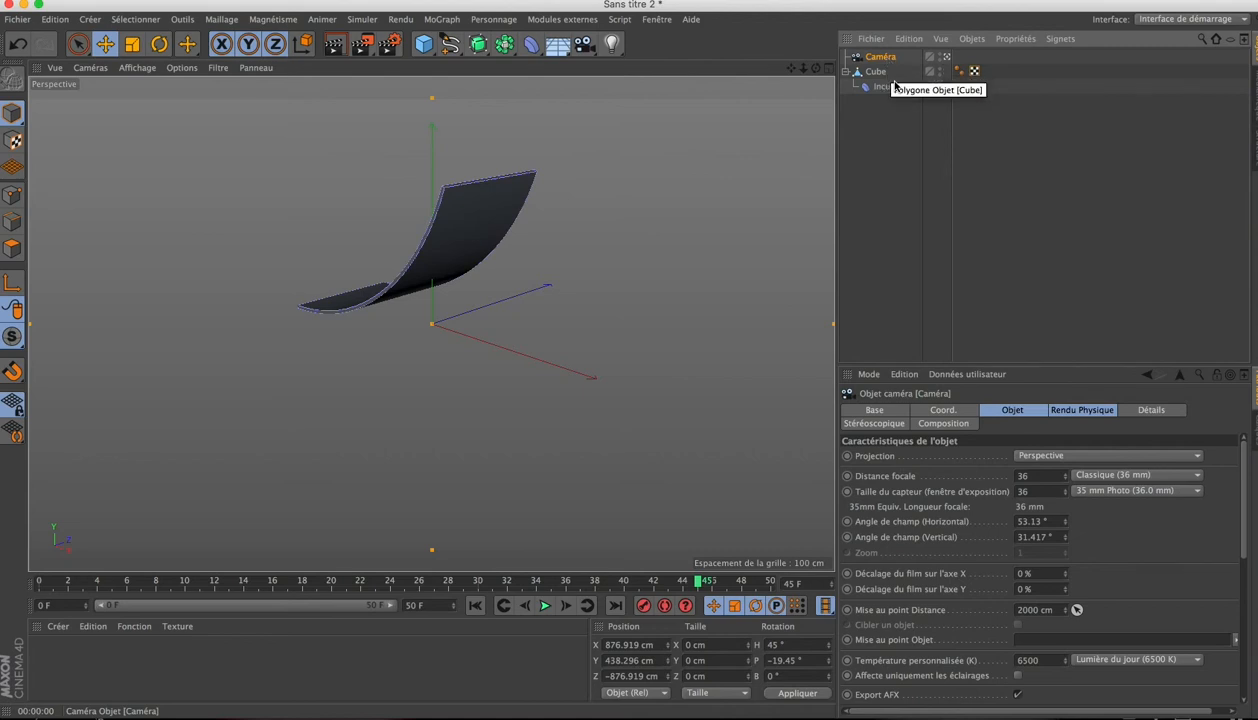
- Show the camera's physical render settings and render the animation in the picture viewer
left_click(1092, 411)
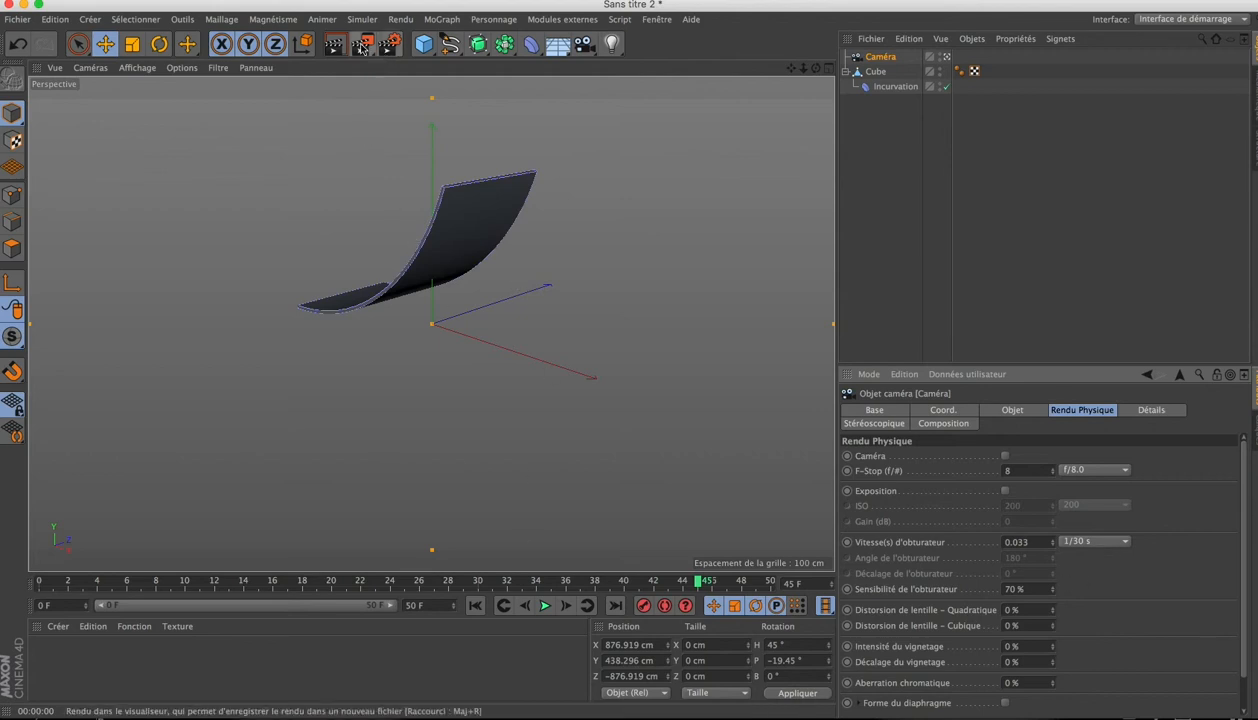
key("shift+r")
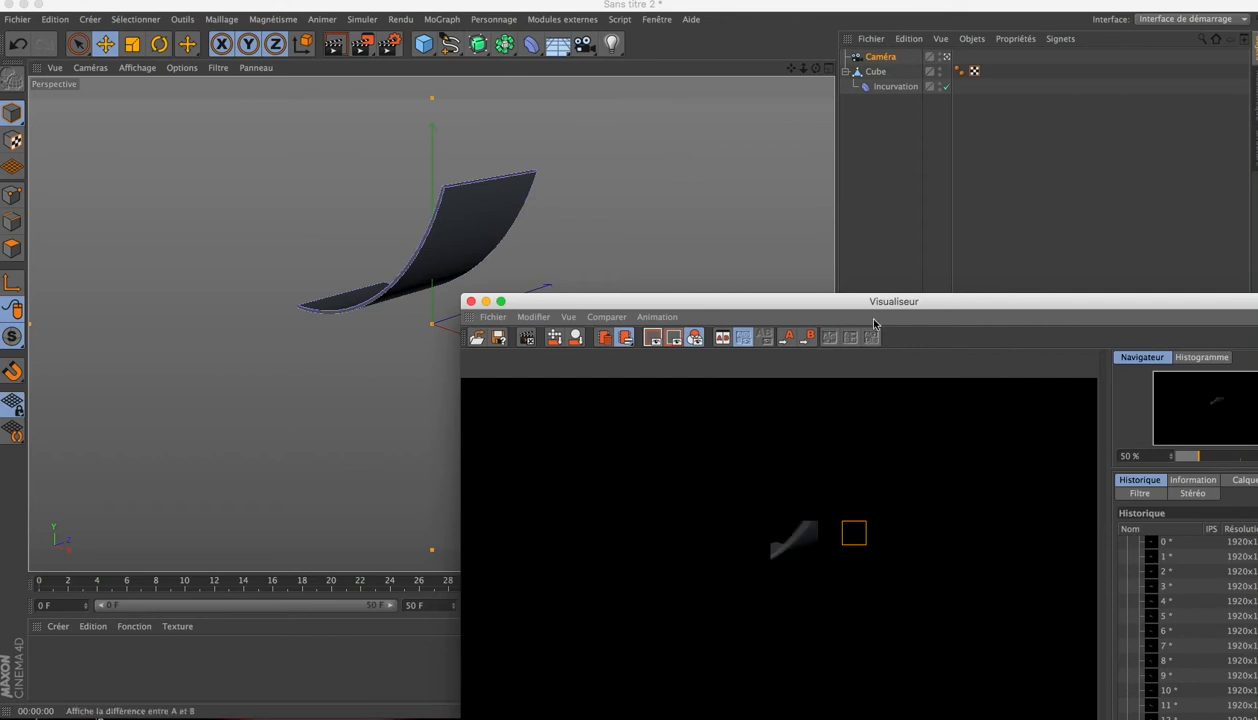
- Set the render output's frame range to all frames (Toutes les images) and close the render settings
left_click_drag(885, 296, 572, 115)
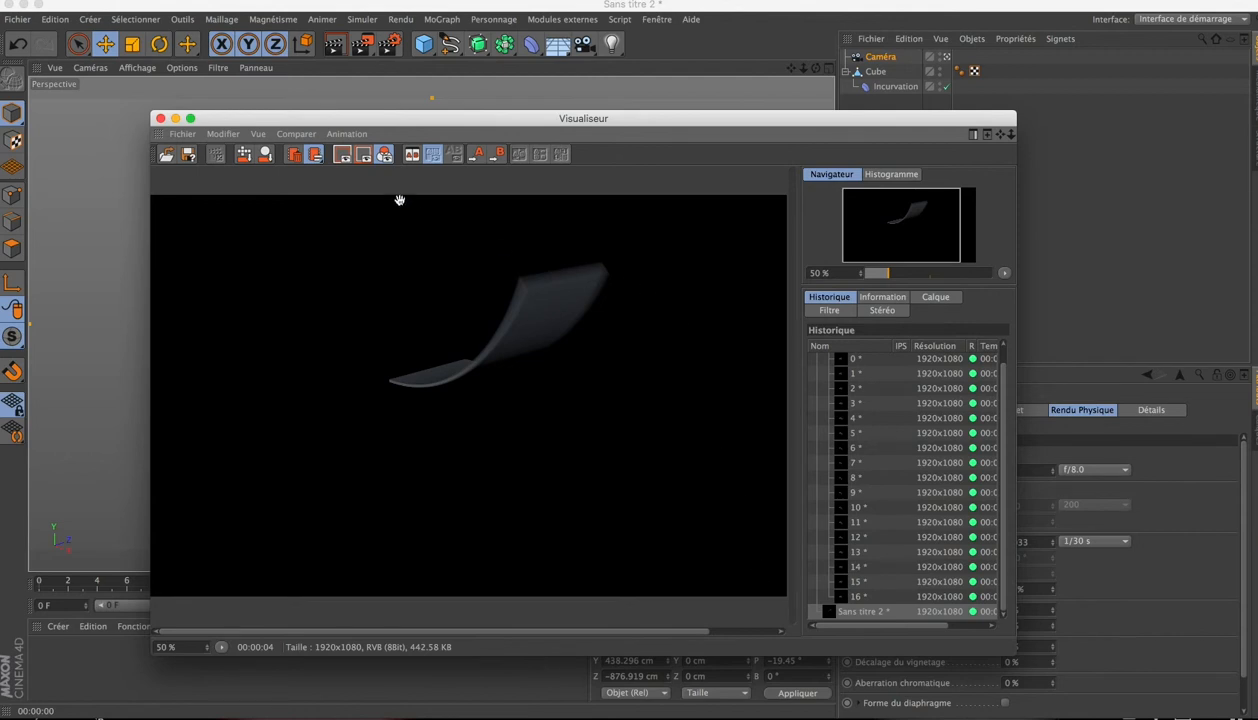
left_click(390, 43)
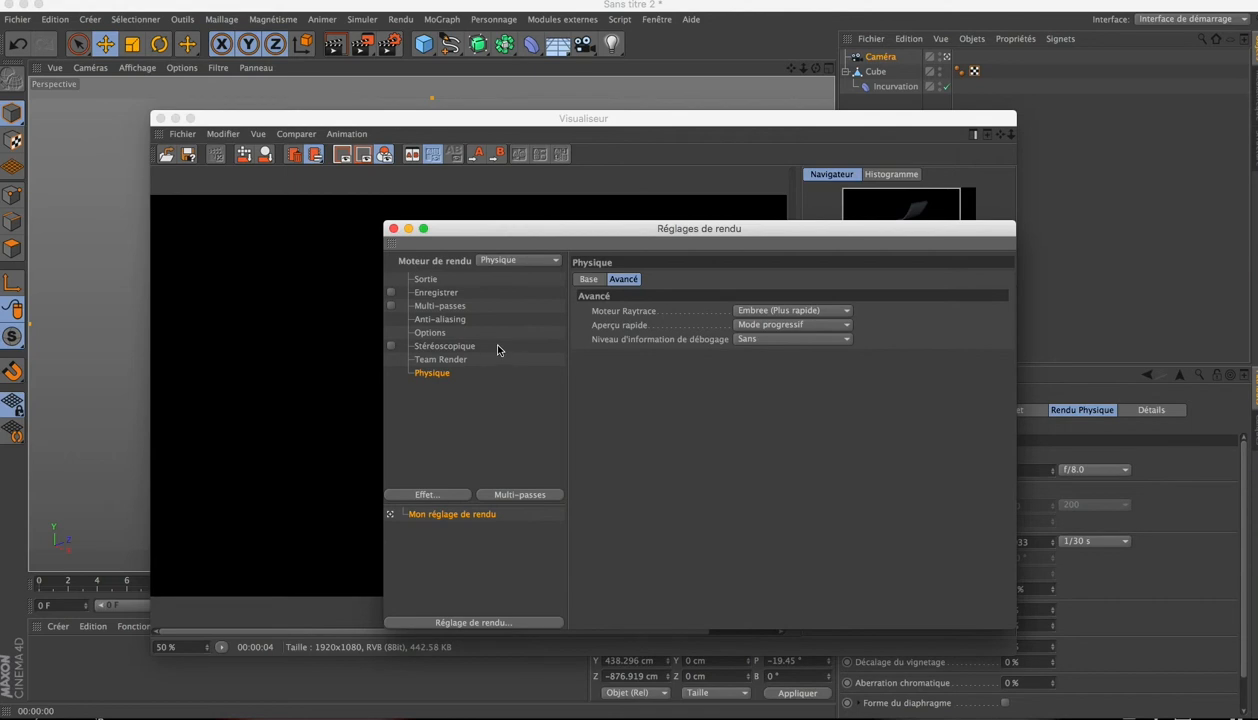
left_click(434, 293)
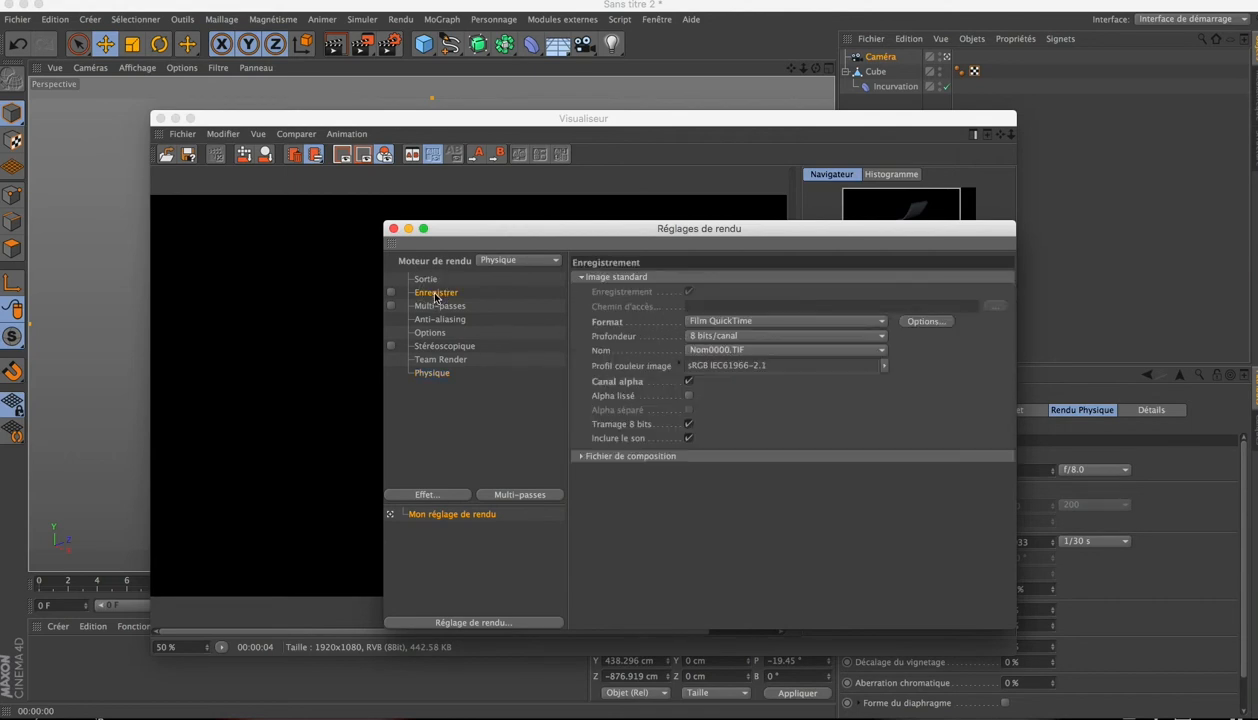
left_click(427, 280)
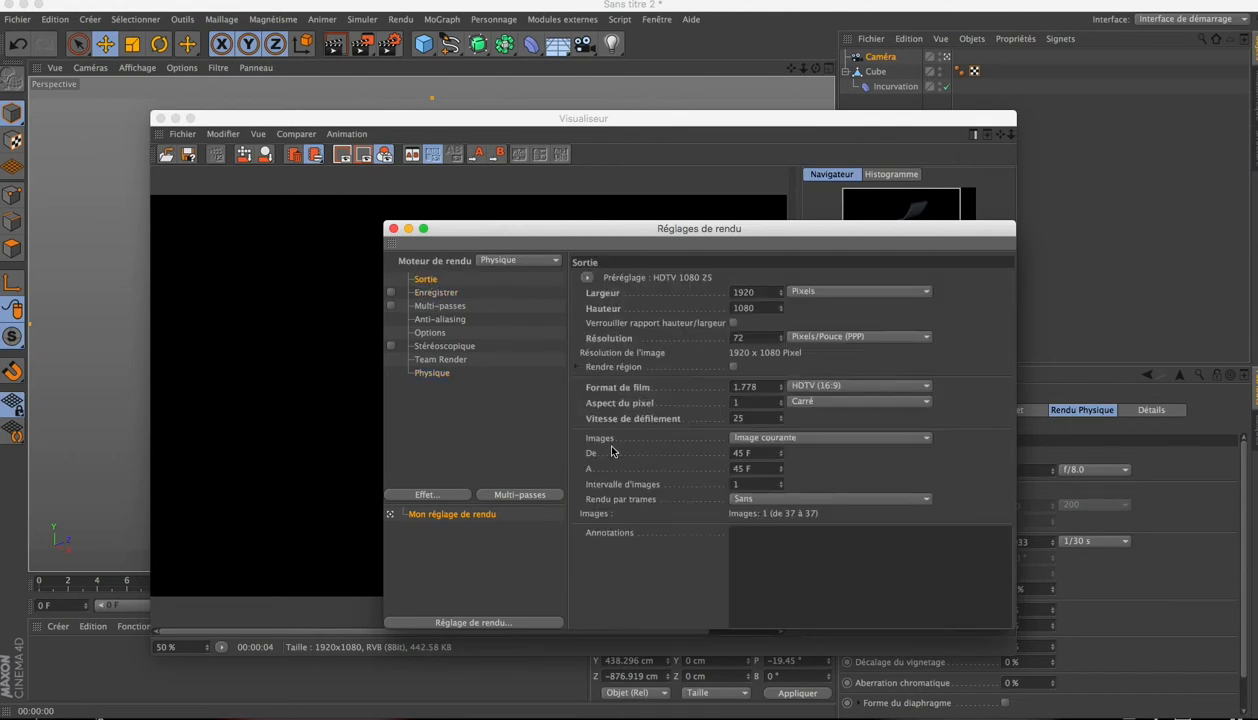
left_click(801, 440)
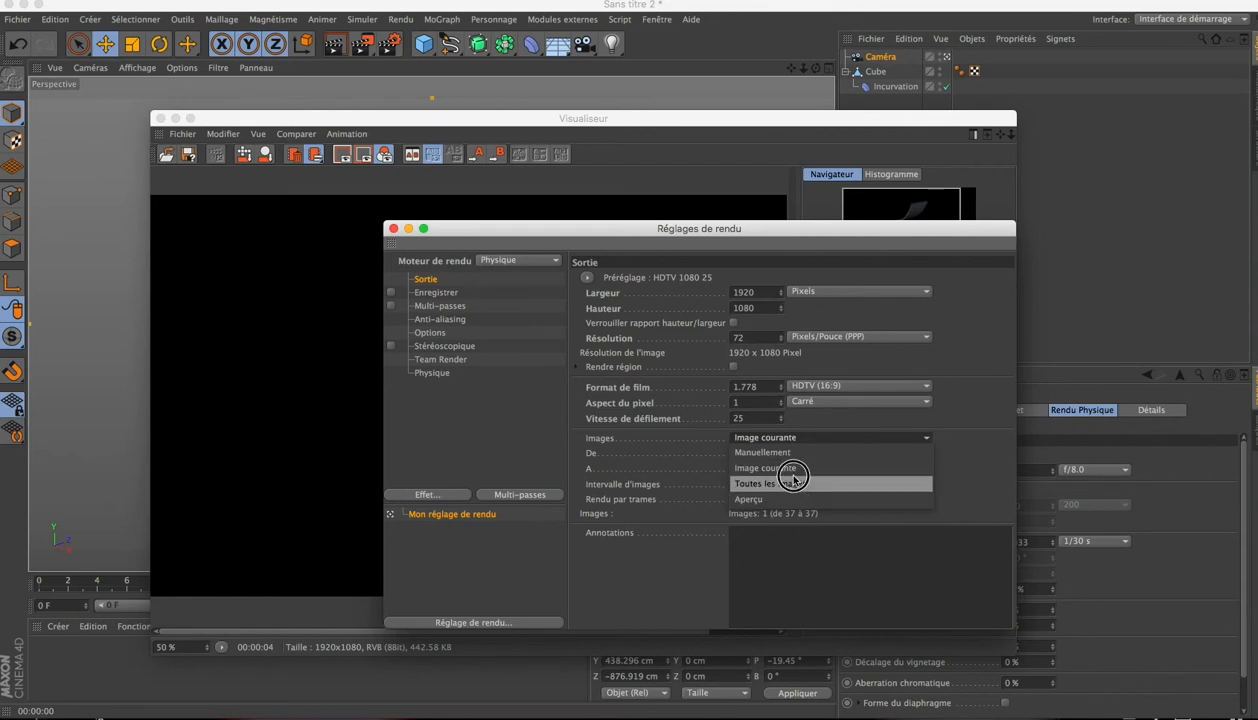
left_click(793, 483)
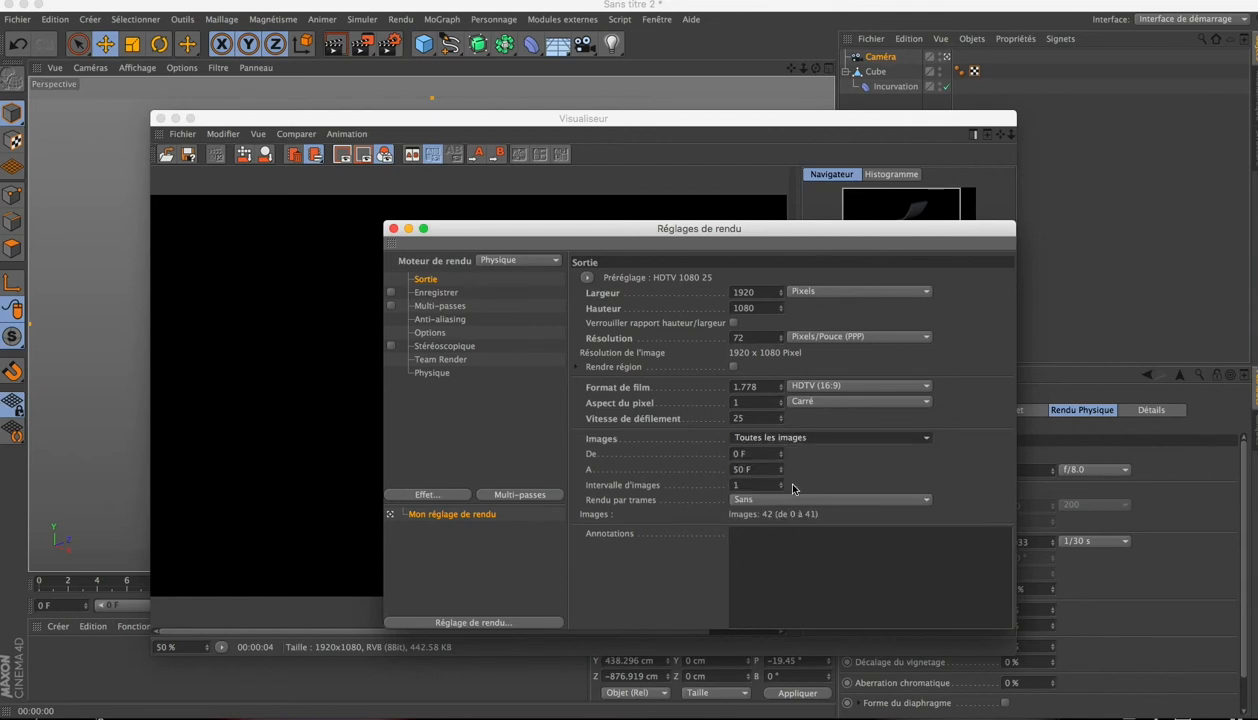
left_click(394, 229)
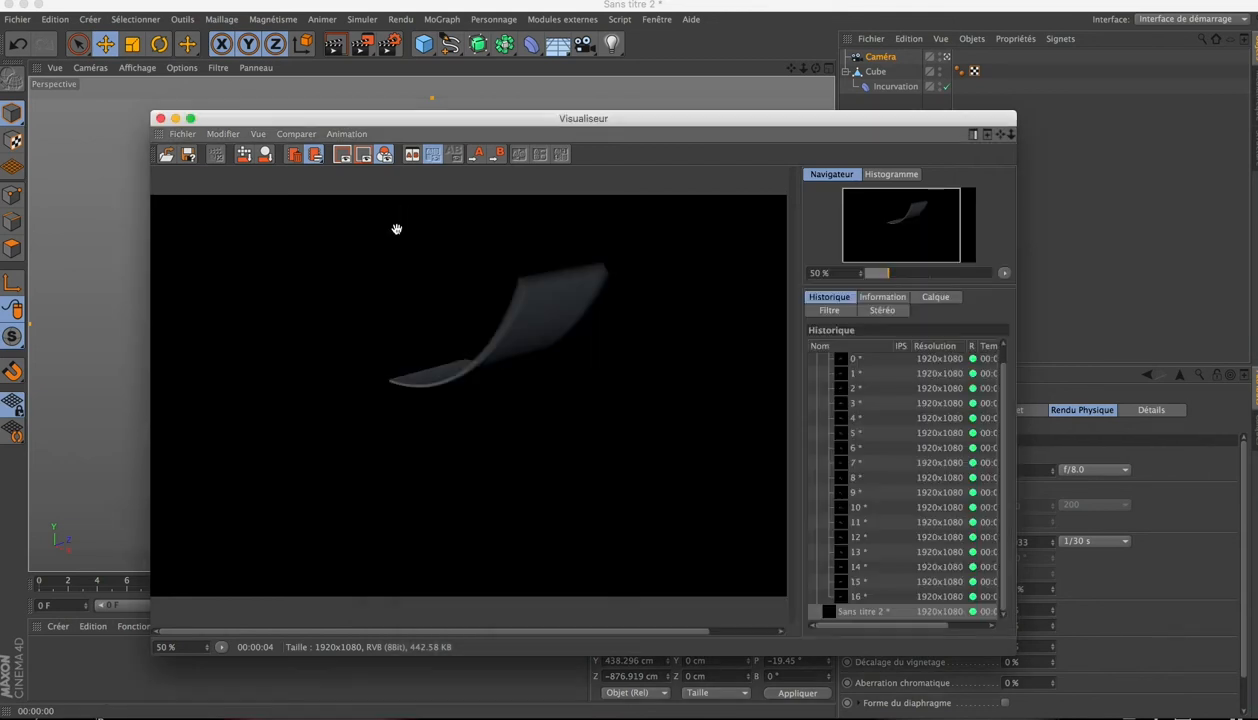
- Render the animation without saving, play back the first frames, and stop the render and close the picture viewer
left_click(362, 43)
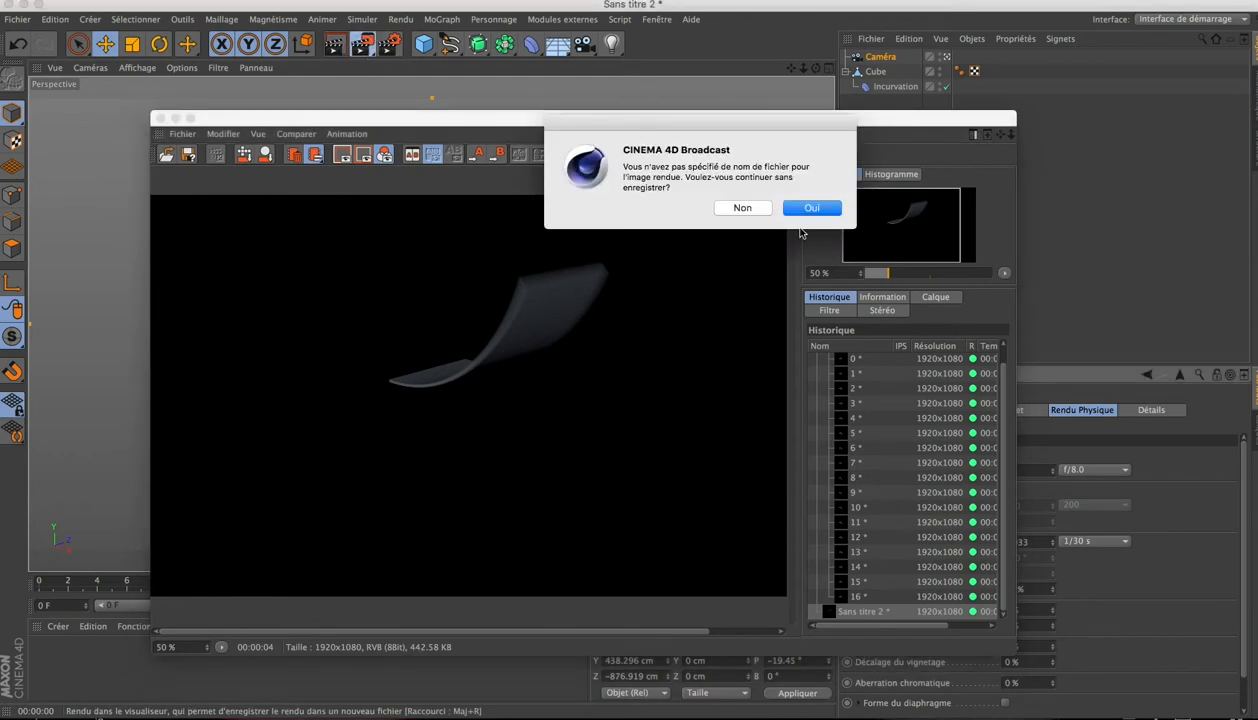
left_click(811, 207)
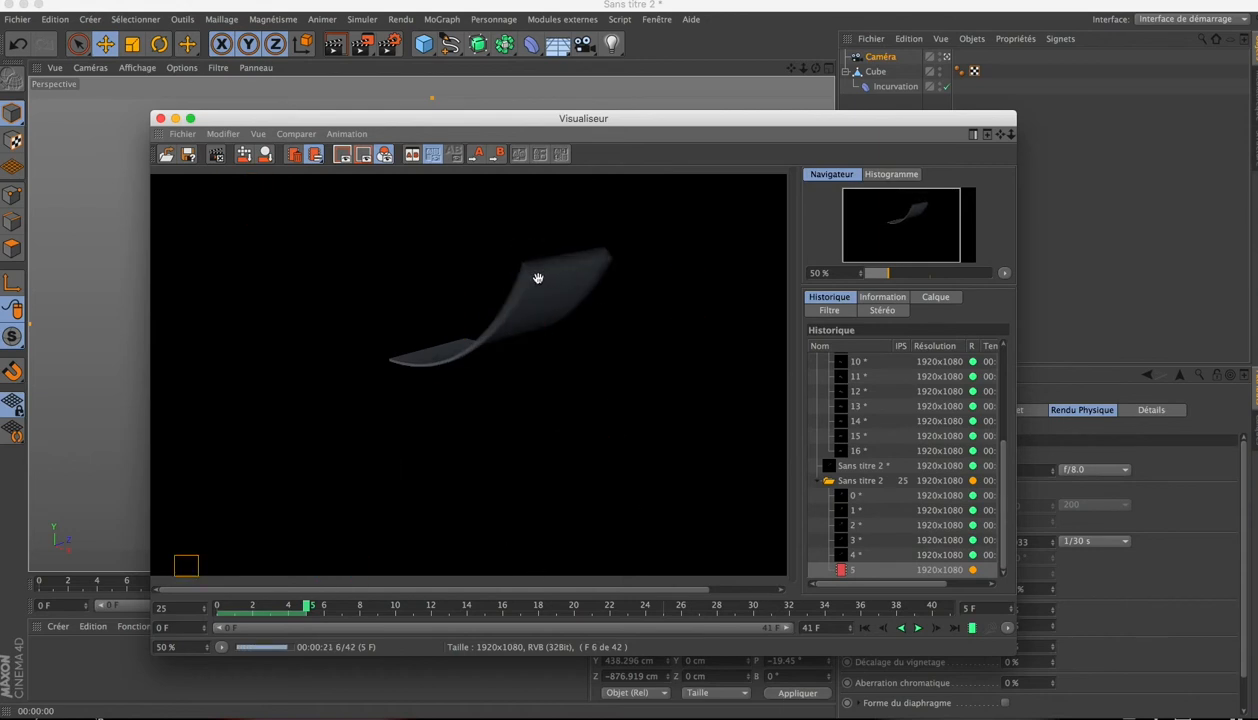
left_click(919, 628)
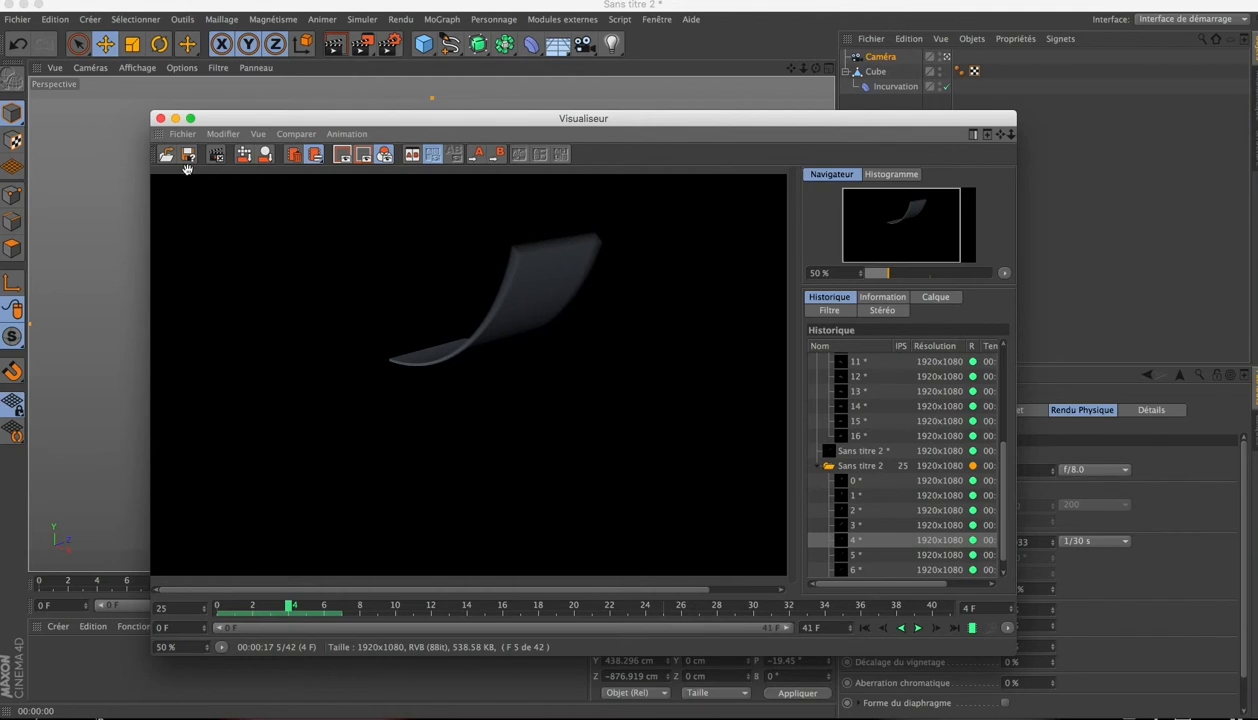
left_click(215, 156)
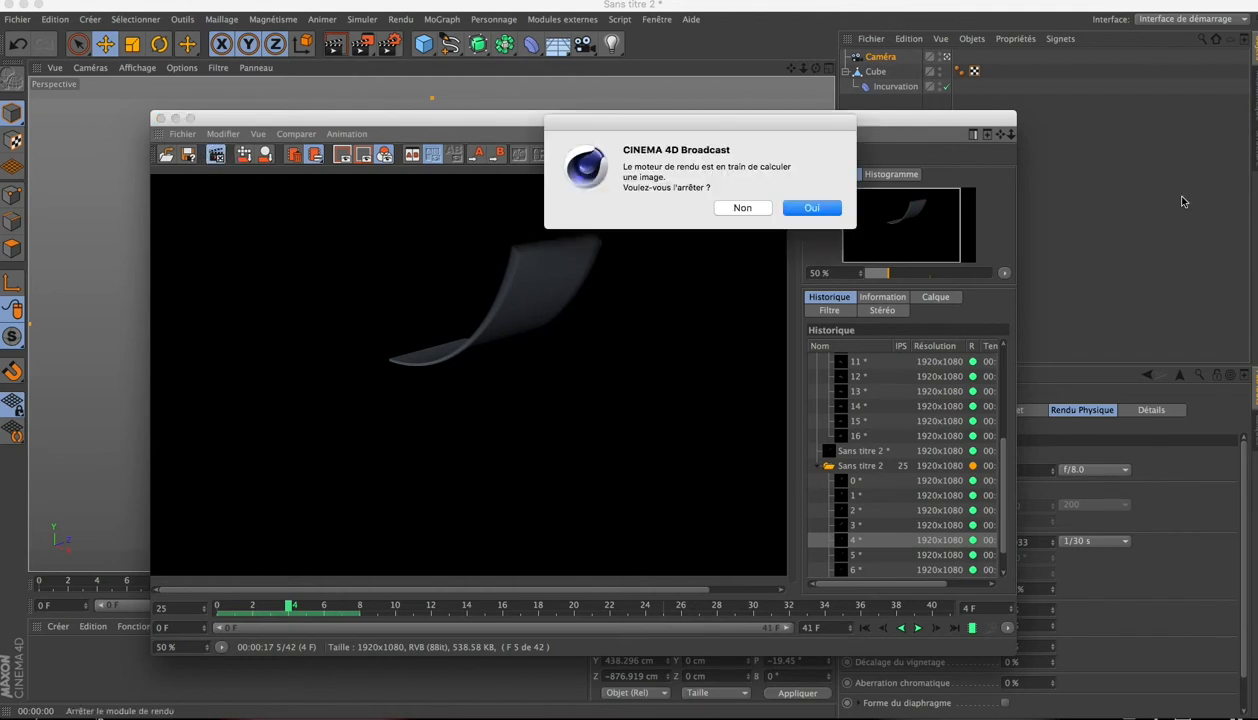
left_click(815, 208)
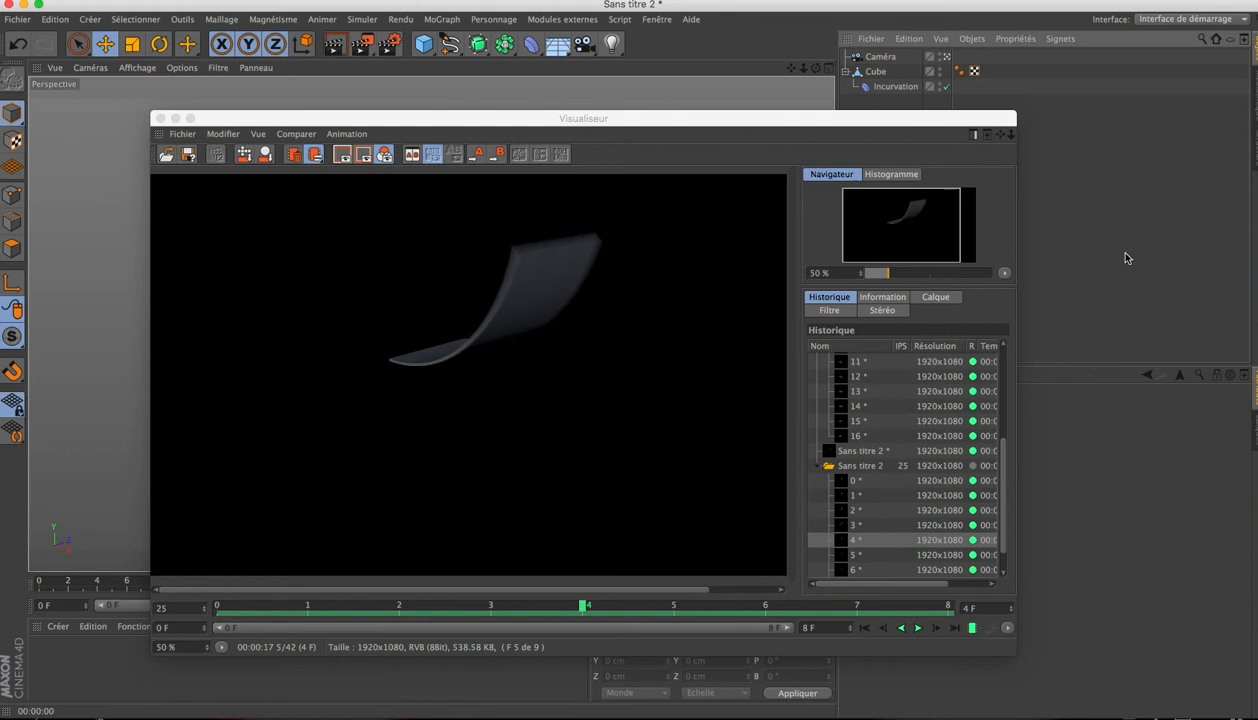
left_click(159, 118)
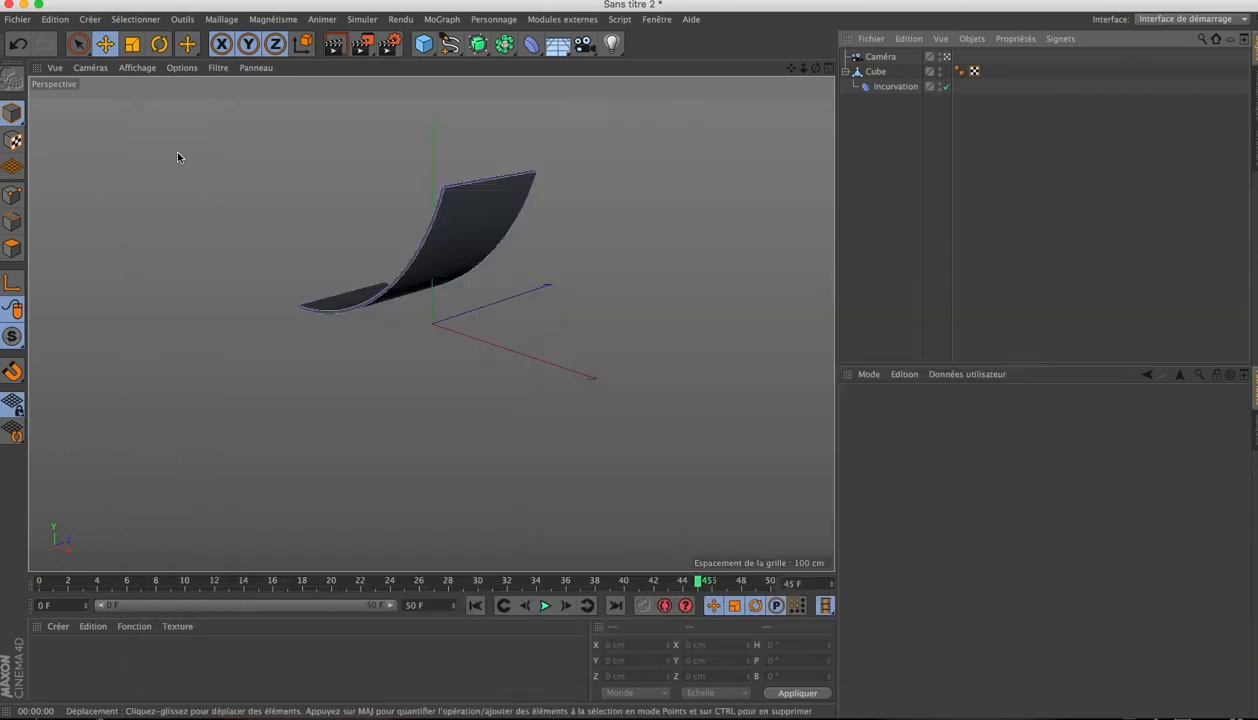
- Set the camera's shutter speed to 1/2 s and render the animation without saving
left_click(881, 58)
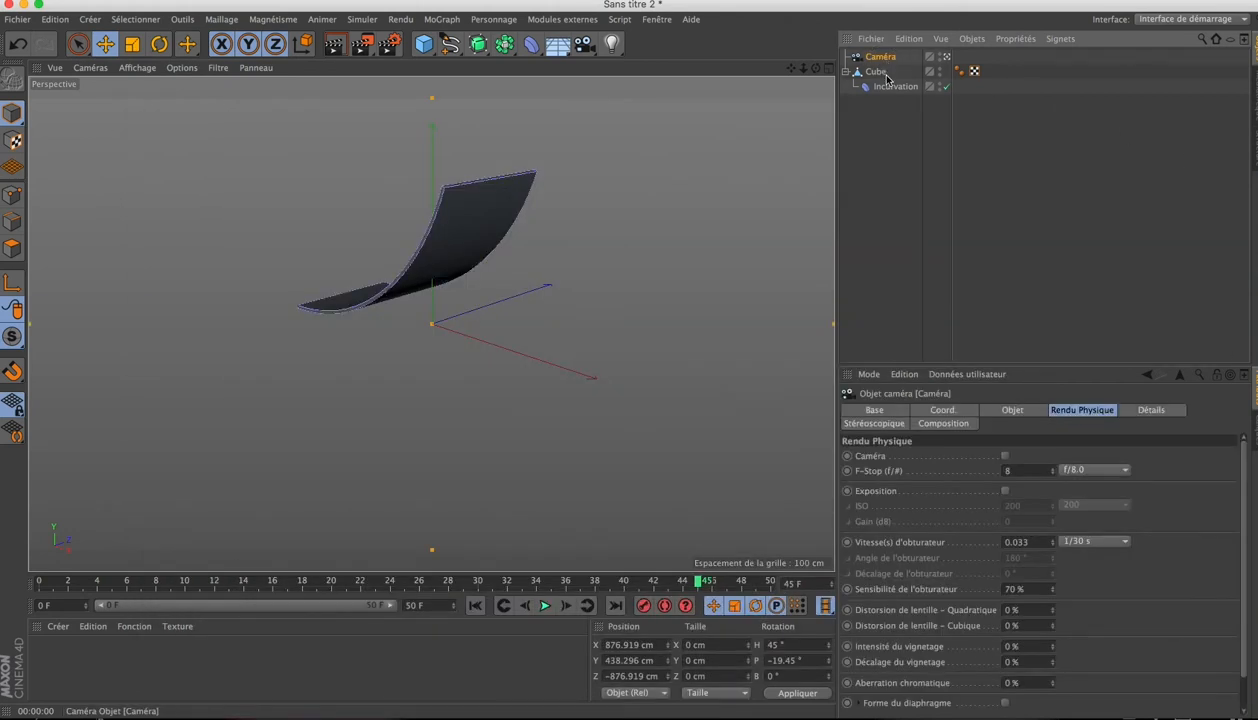
left_click(1088, 542)
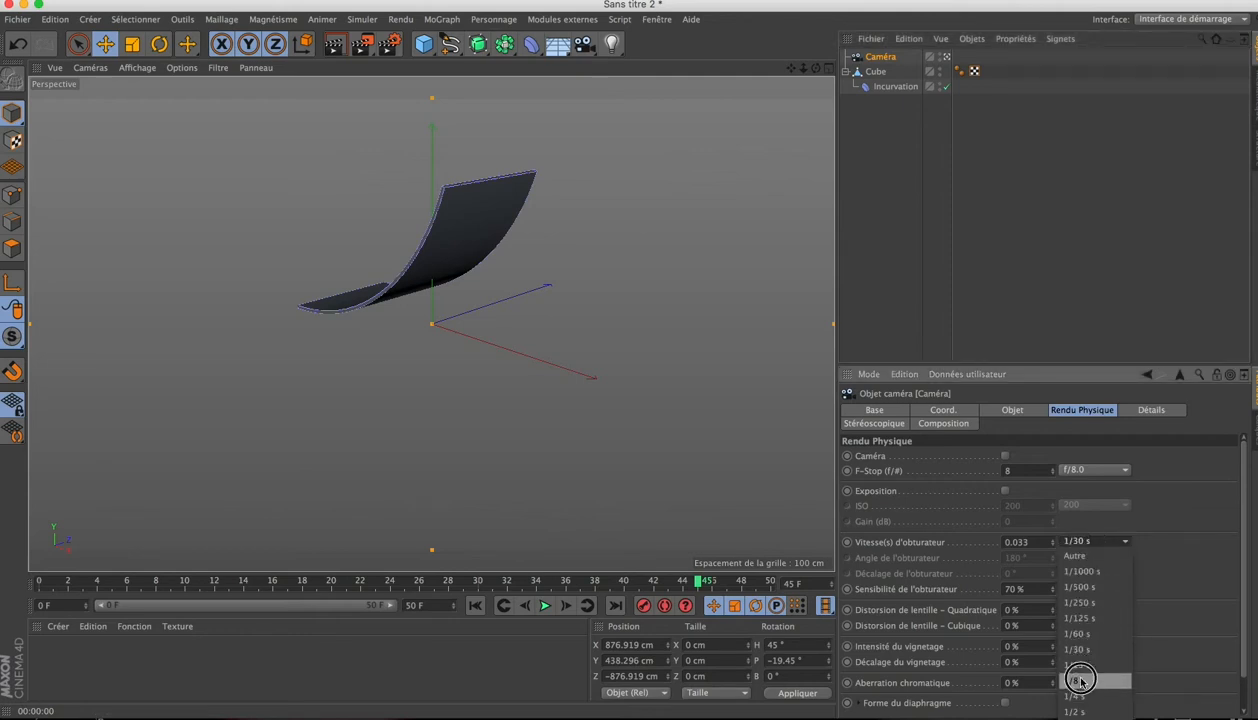
left_click(1081, 710)
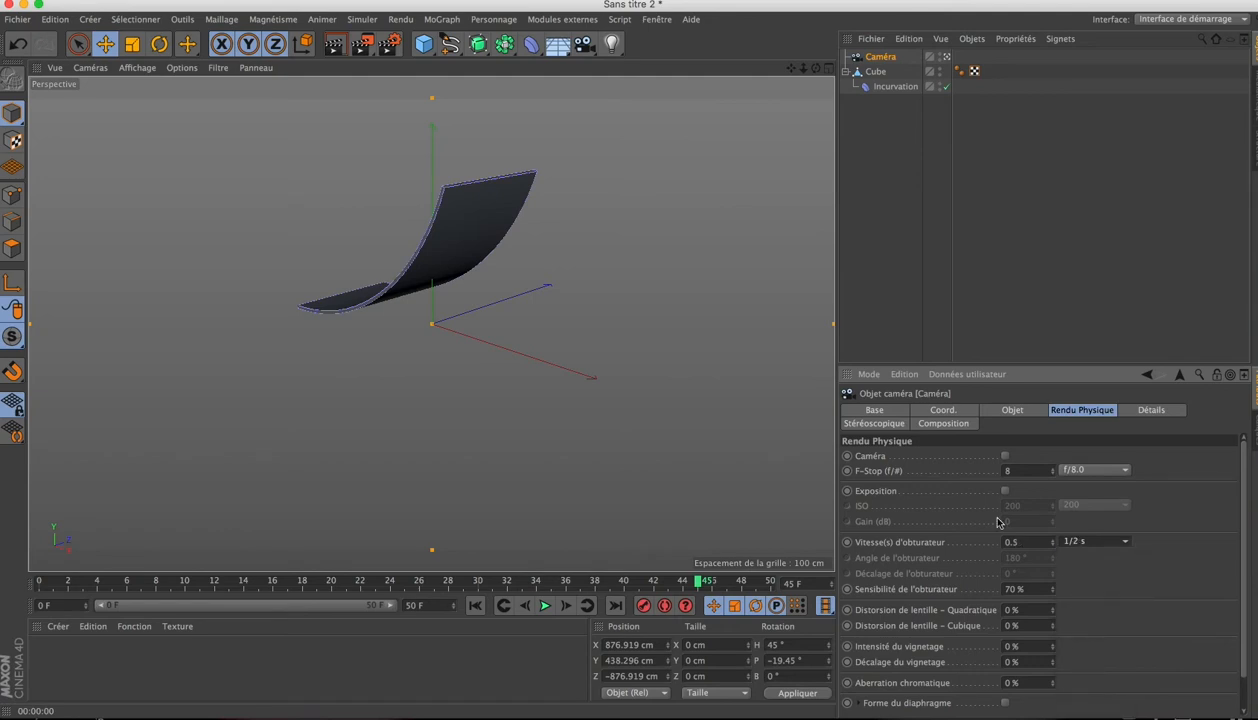
left_click(364, 46)
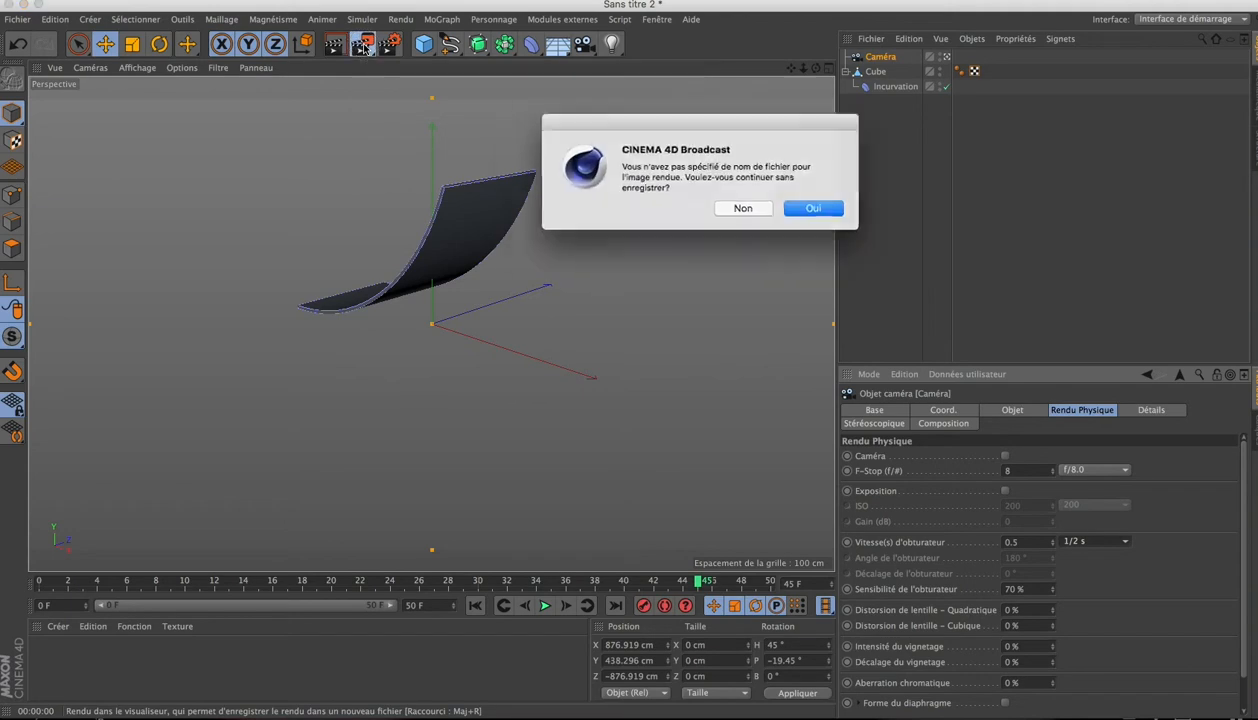
left_click(812, 208)
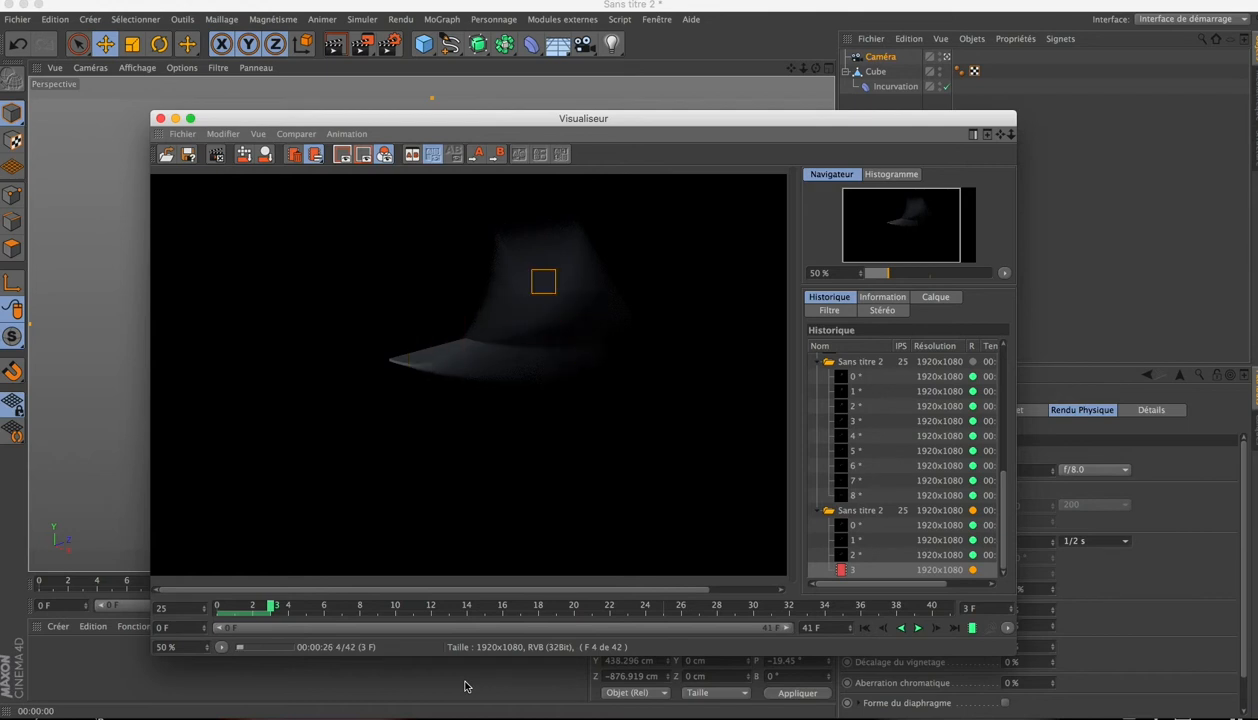
- Play back and scrub through the frames rendered so far with the 1/2 s shutter to examine the motion blur
left_click(918, 629)
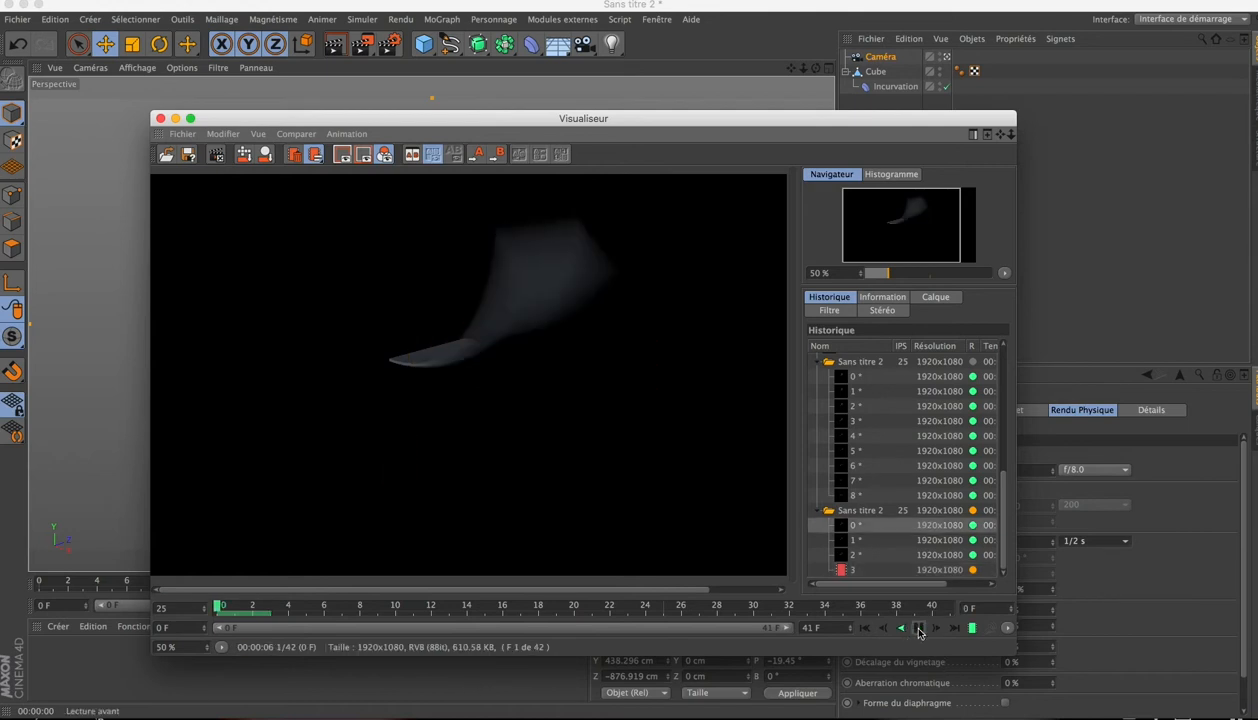
left_click(918, 629)
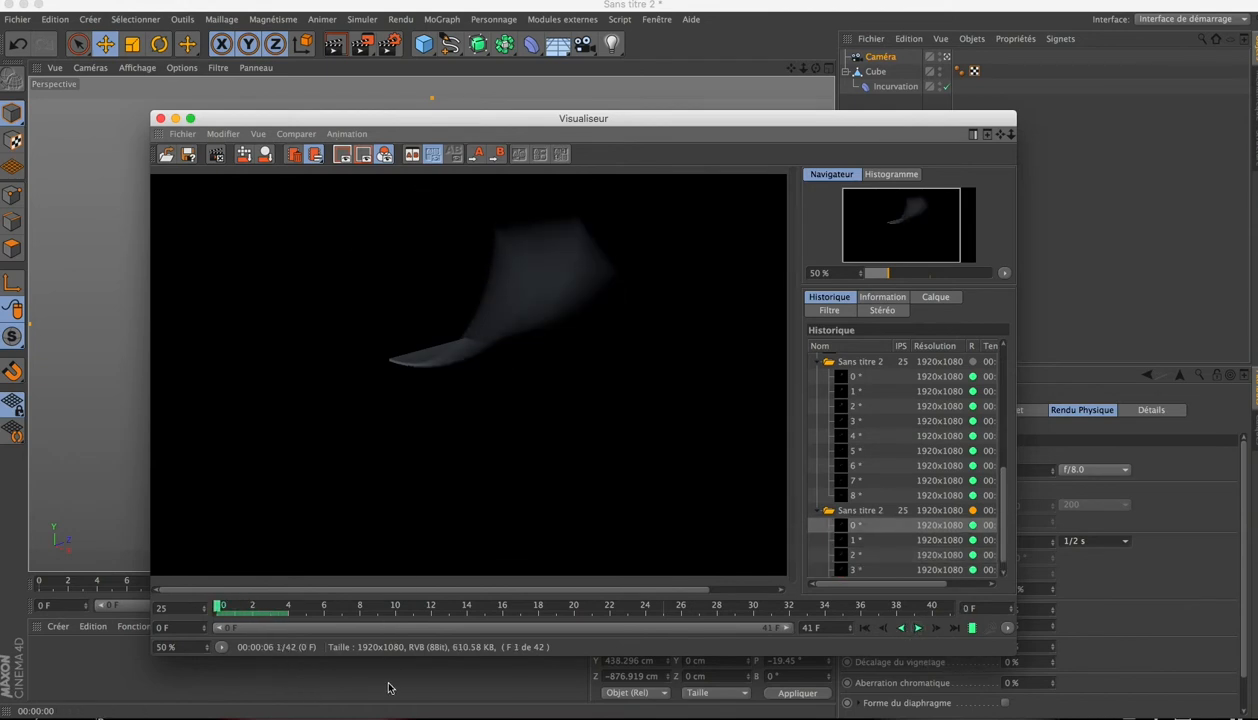
left_click_drag(220, 605, 328, 614)
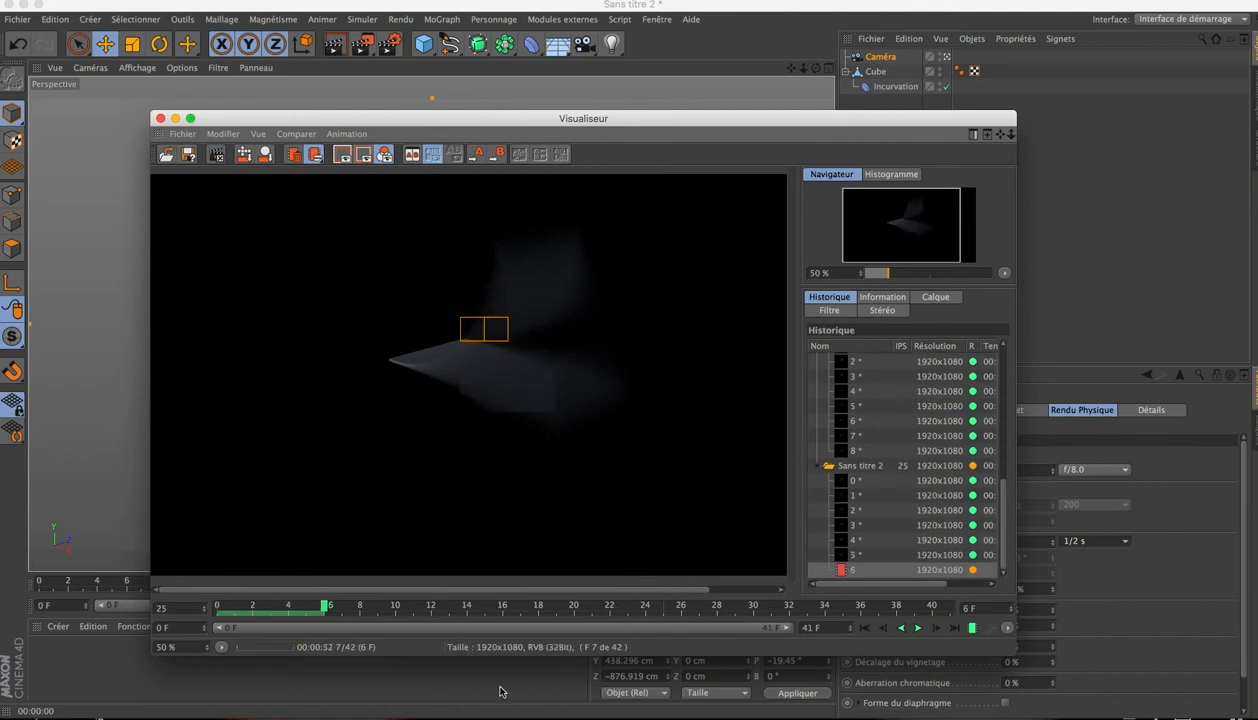
left_click(920, 628)
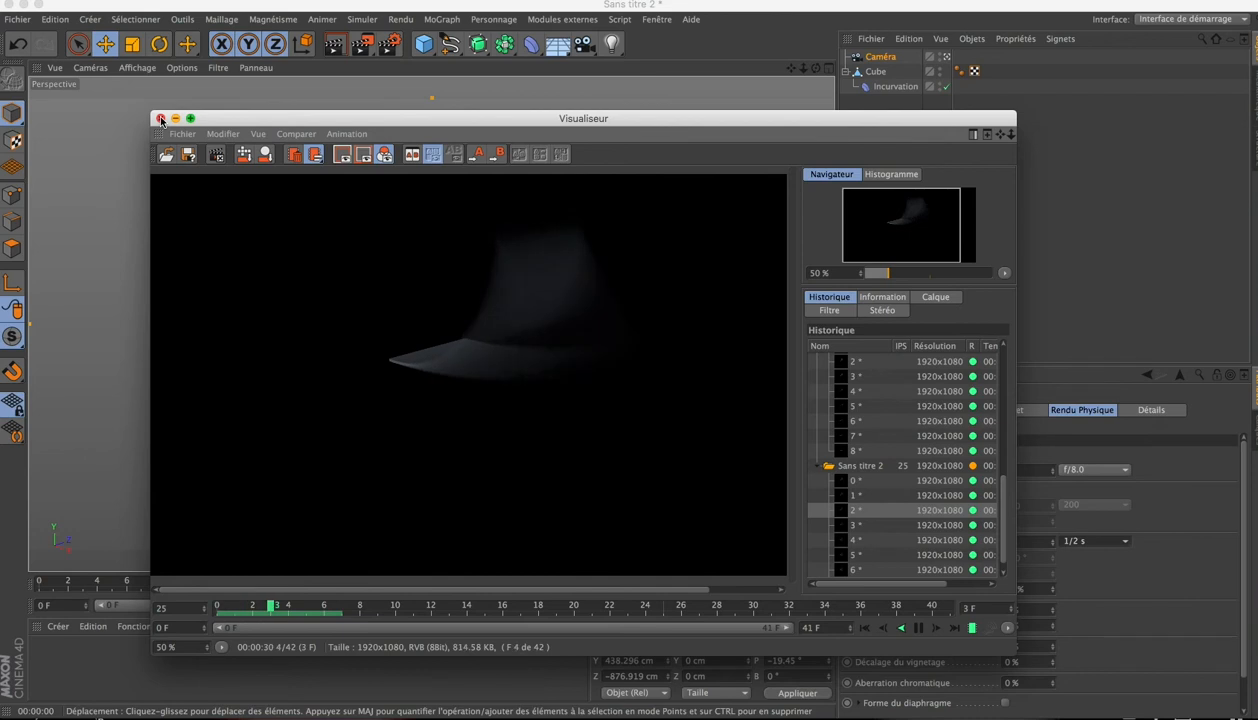
left_click(918, 627)
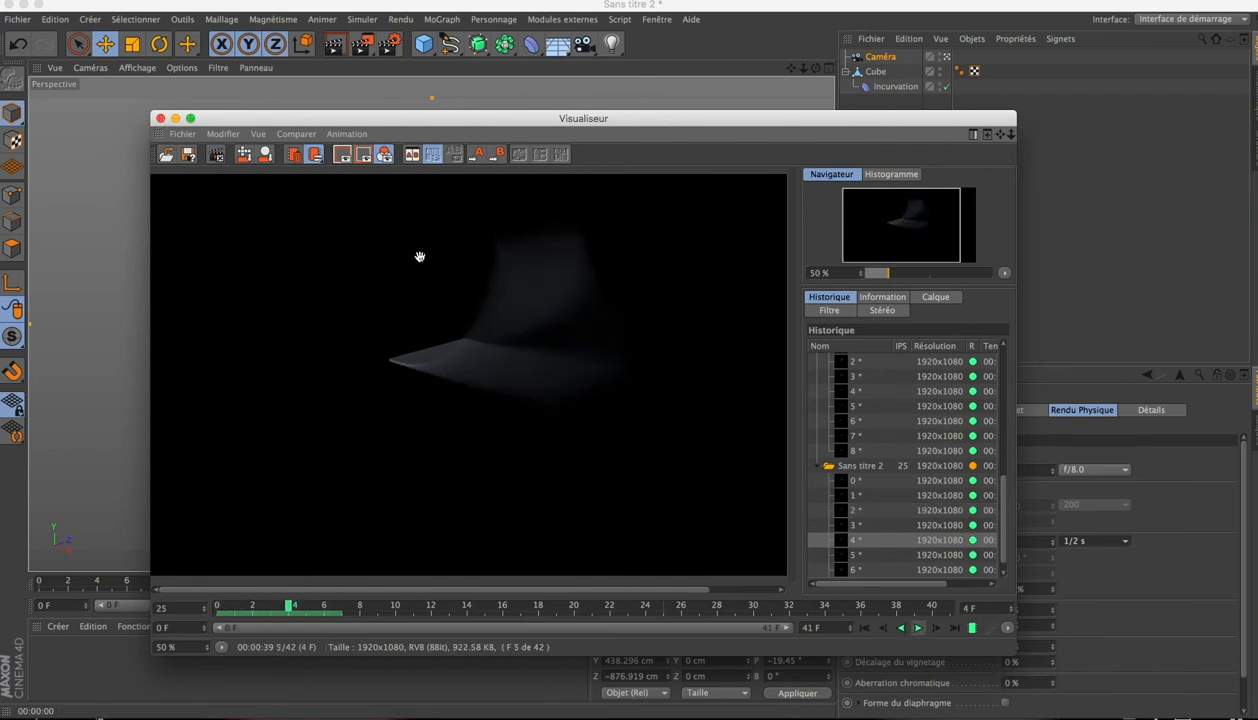
- Stop the running render and set the camera's shutter speed to 1/8 s
left_click(161, 119)
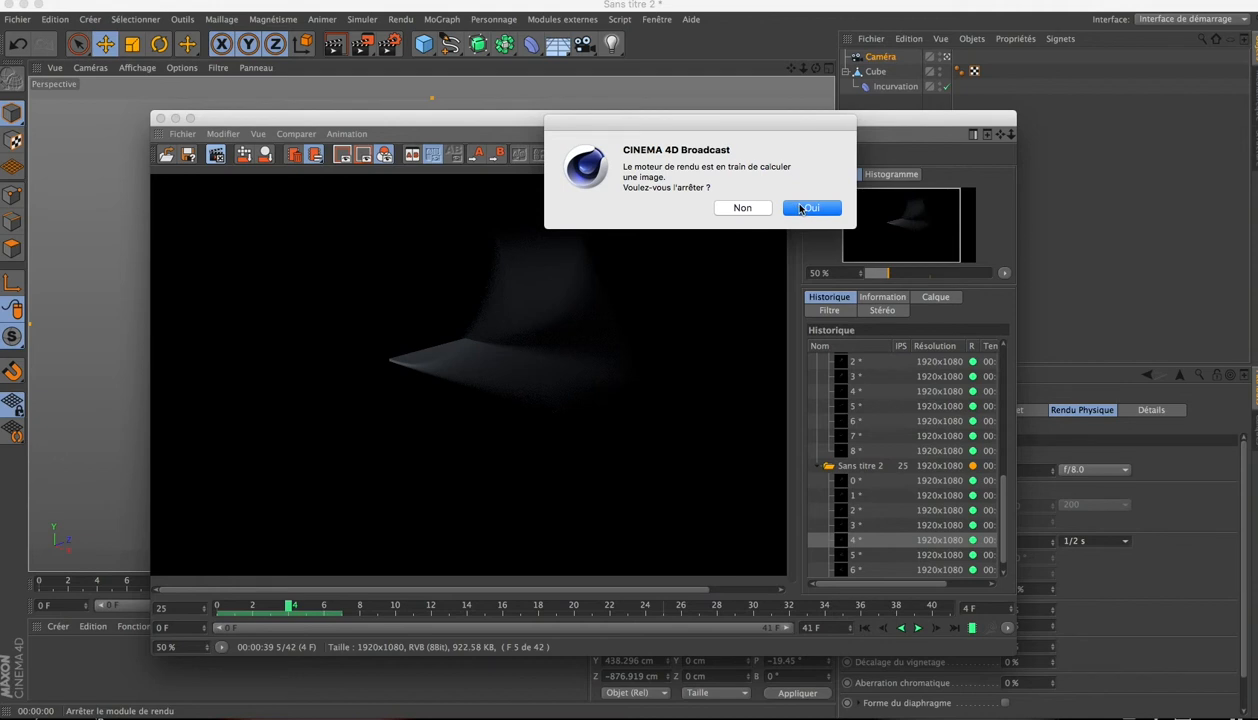
left_click(803, 208)
left_click_drag(333, 125, 181, 611)
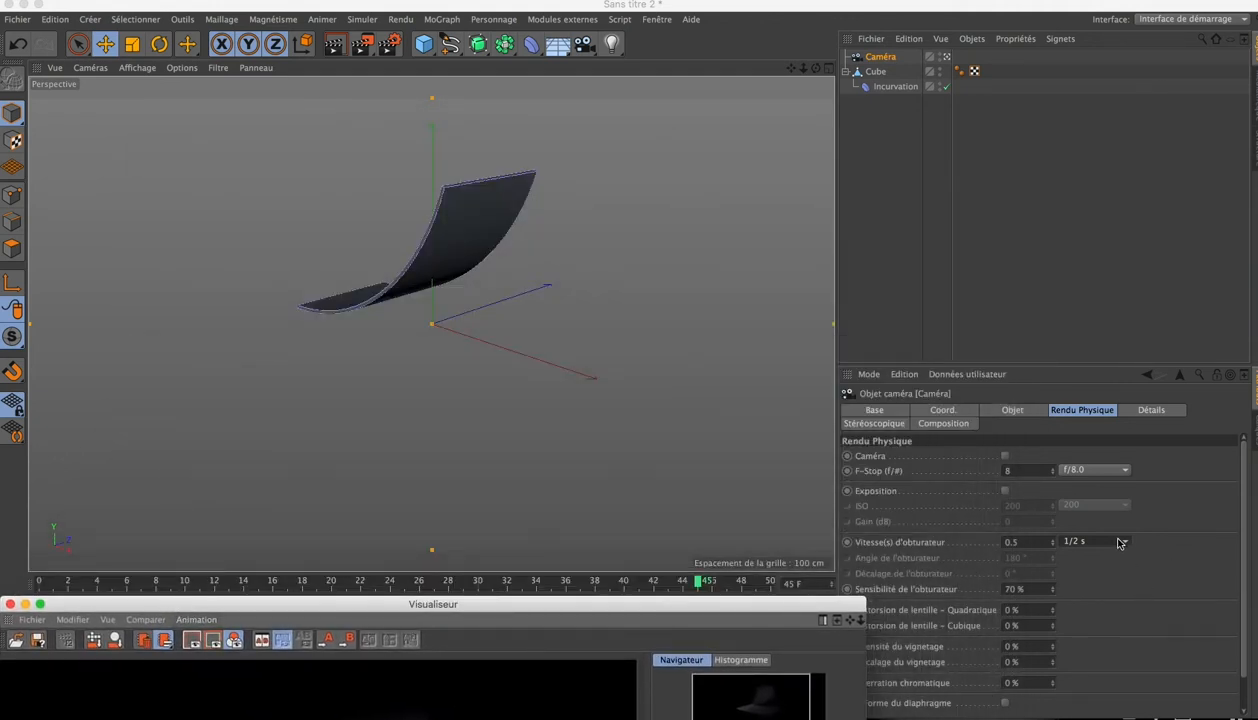
left_click(1120, 542)
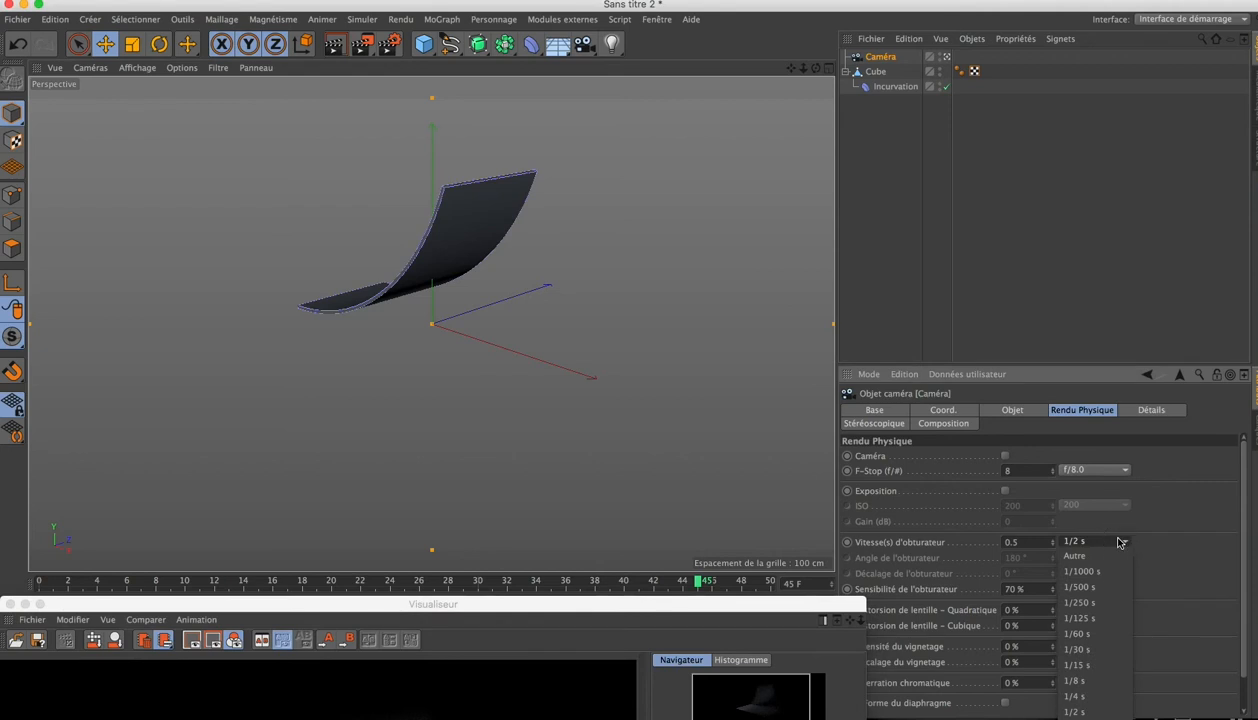
left_click(1100, 682)
- Render the animation with the 1/8 s shutter in the picture viewer, continuing without saving
left_click_drag(679, 606, 797, 190)
left_click(360, 44)
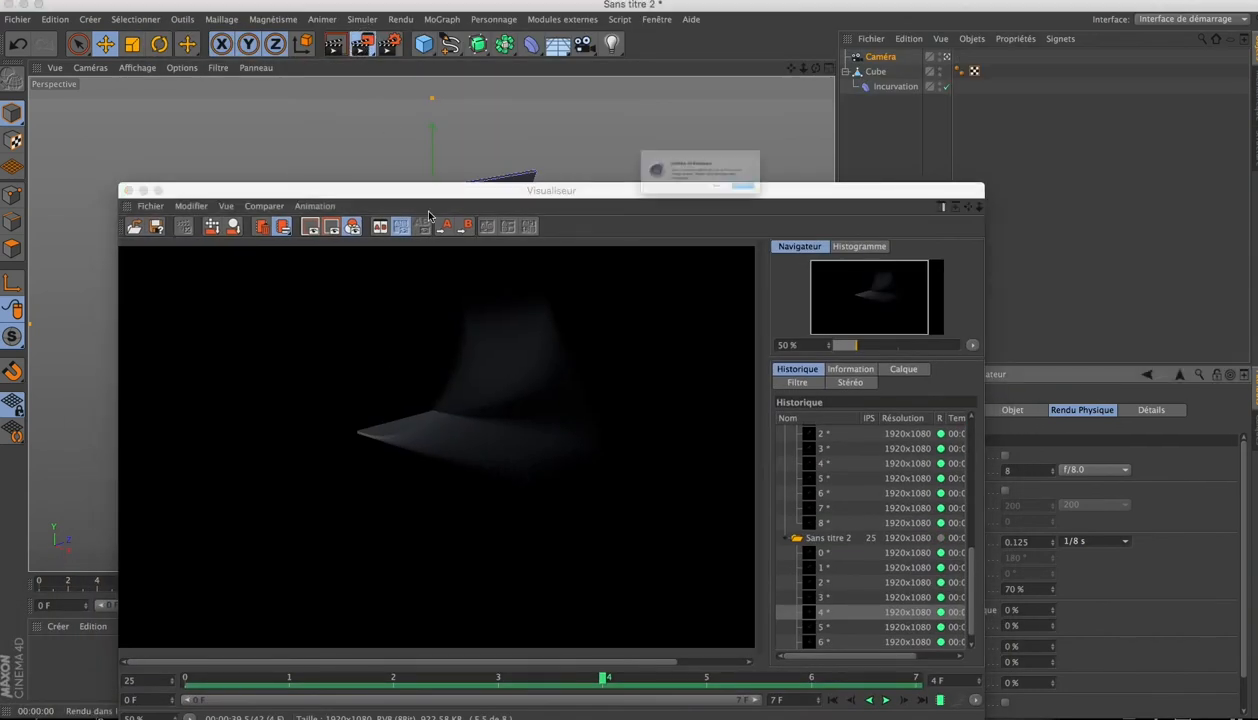
left_click(811, 208)
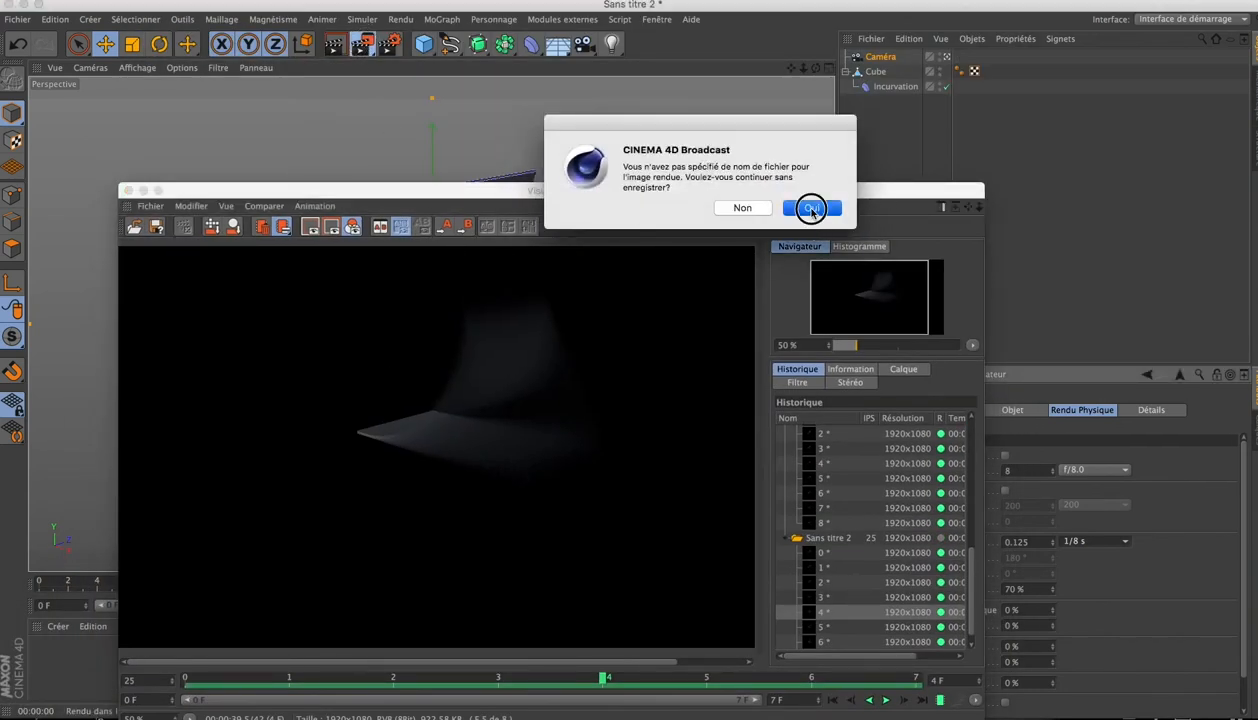
left_click_drag(598, 190, 564, 114)
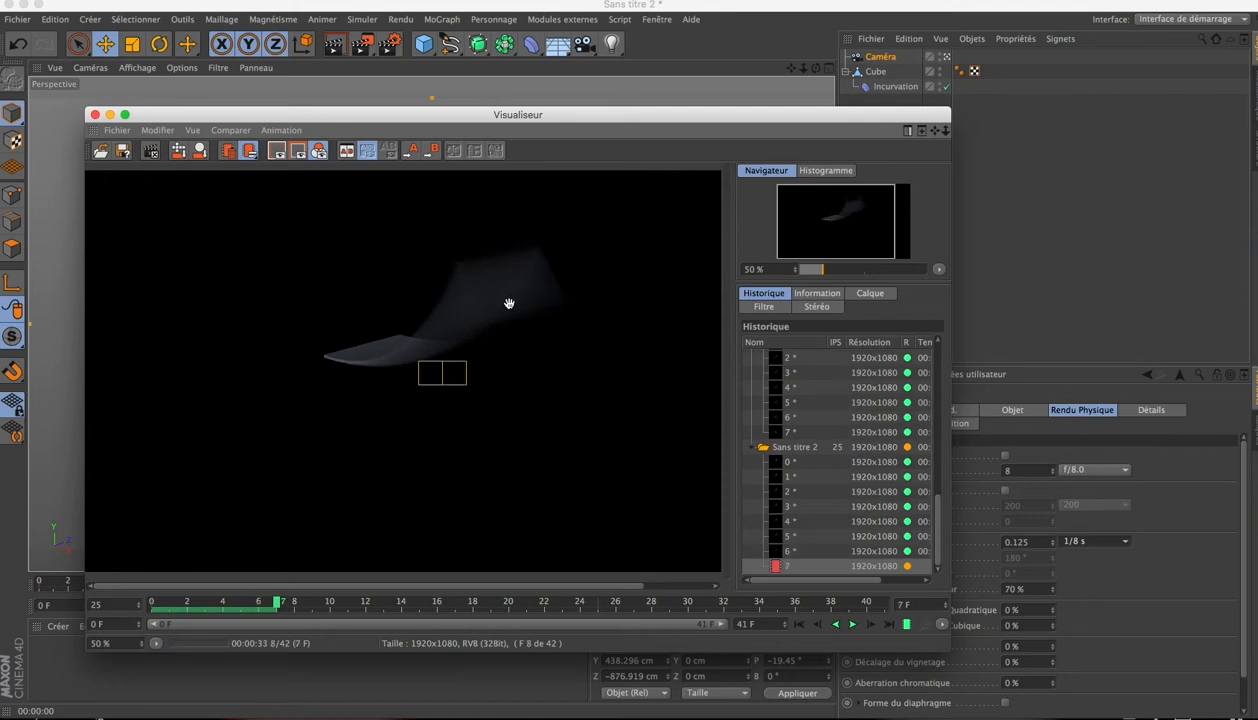
- Compare the blur on frame 4 of the 1/30 s, 1/8 s and 1/2 s shutter renders in the render history
left_click_drag(938, 516, 941, 466)
left_click(788, 400)
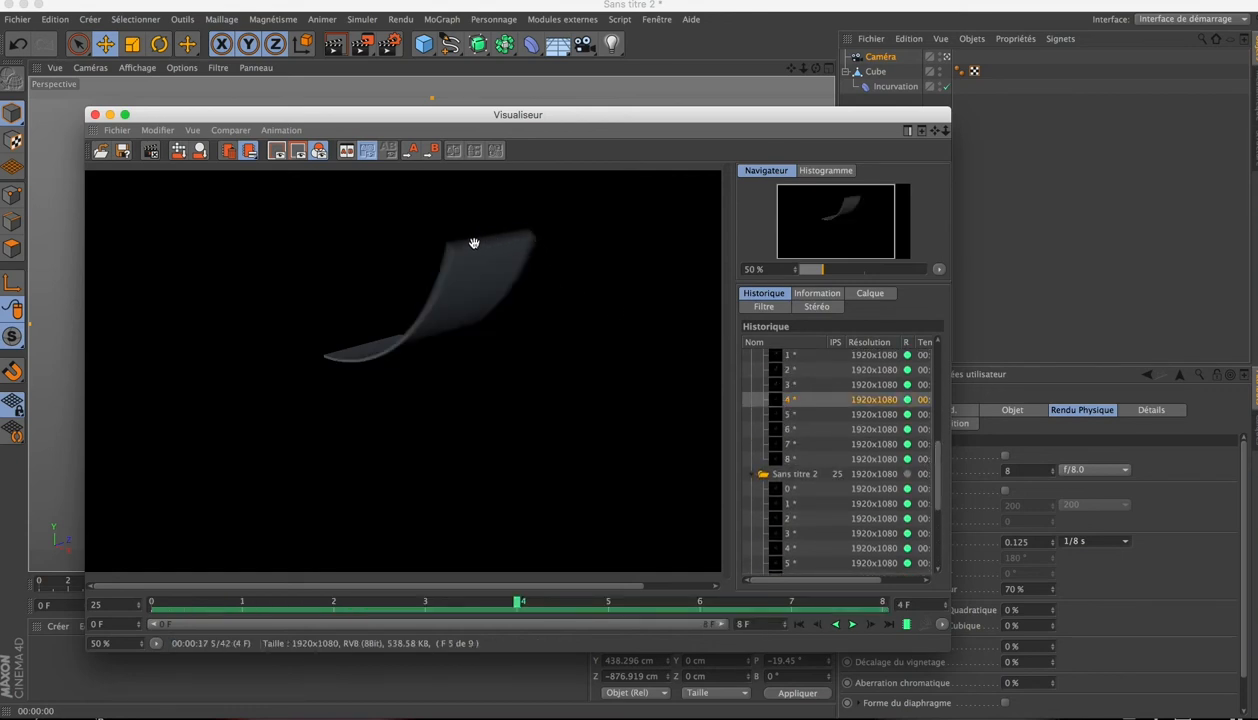
left_click_drag(937, 469, 937, 524)
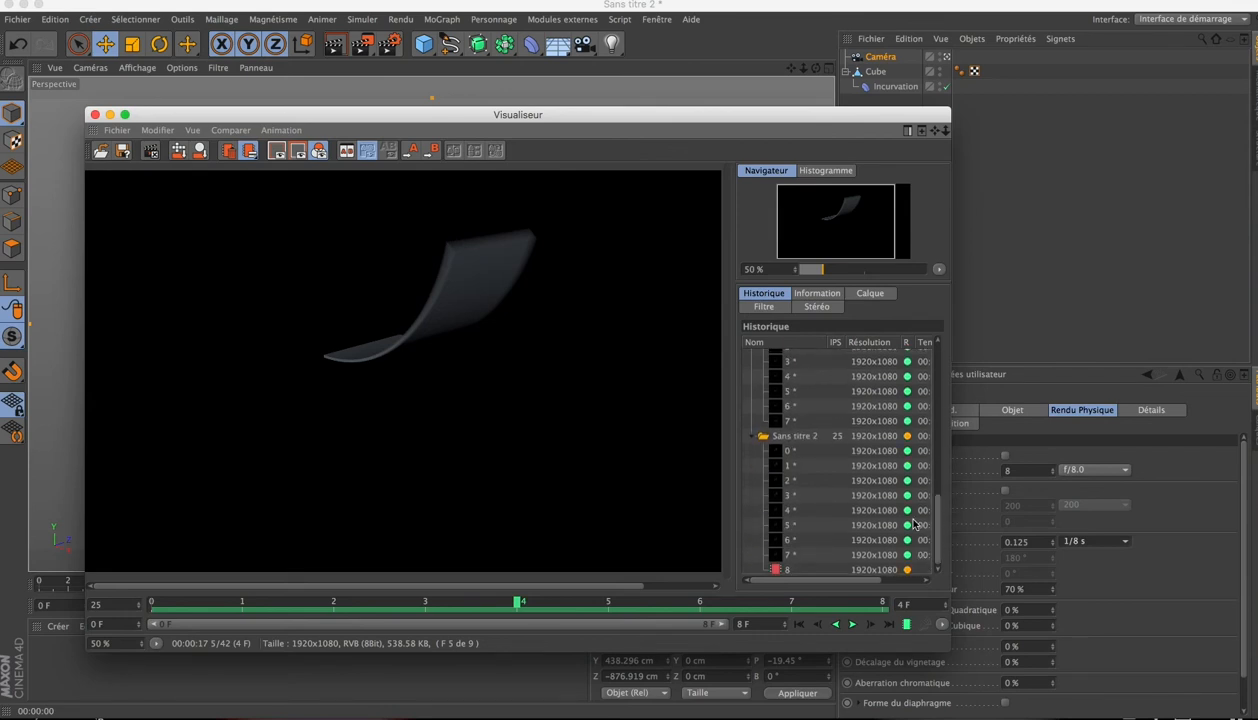
left_click(790, 510)
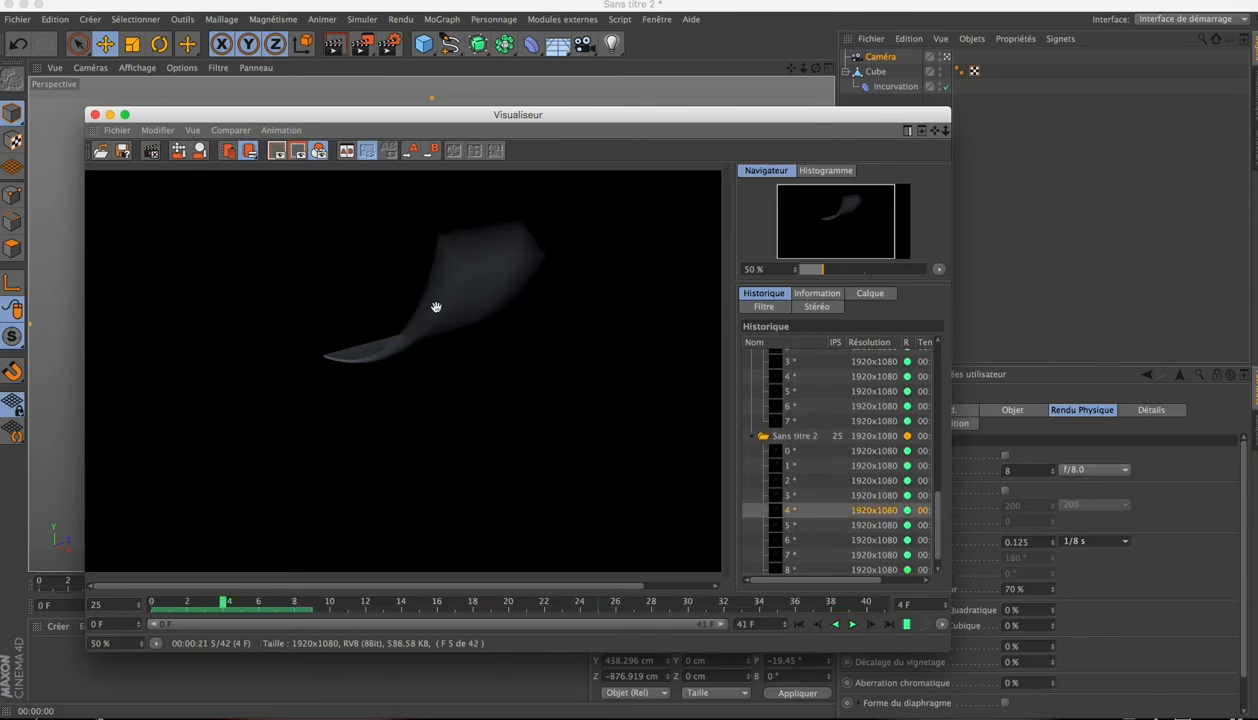
left_click(864, 377)
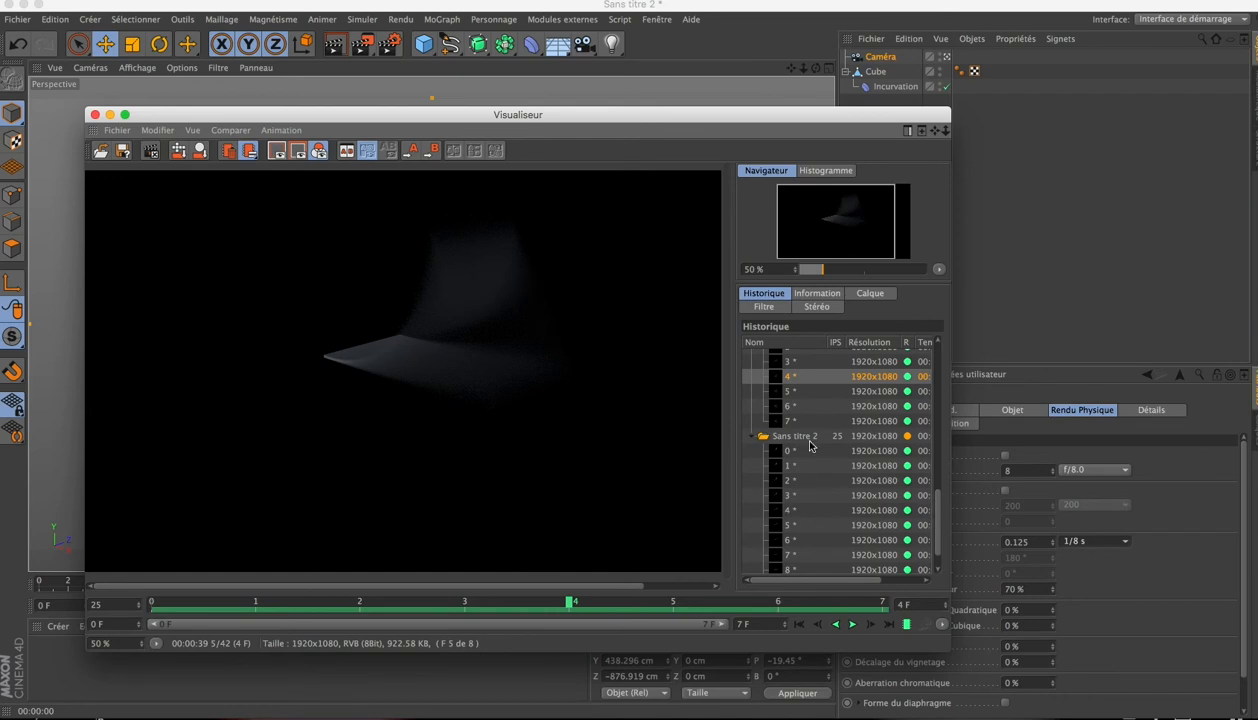
- Play back the 1/2 s shutter render, and view the 1/8 s shutter render from frame 10
left_click(836, 624)
left_click(853, 624)
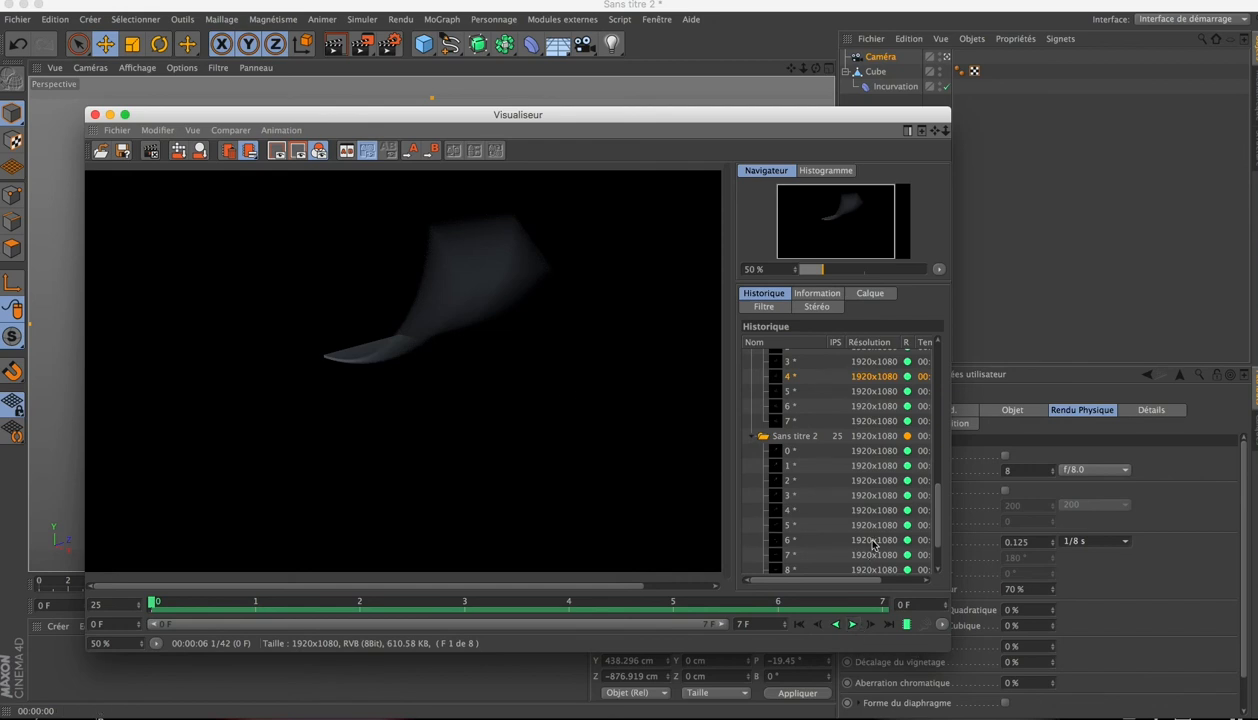
left_click_drag(939, 527, 941, 548)
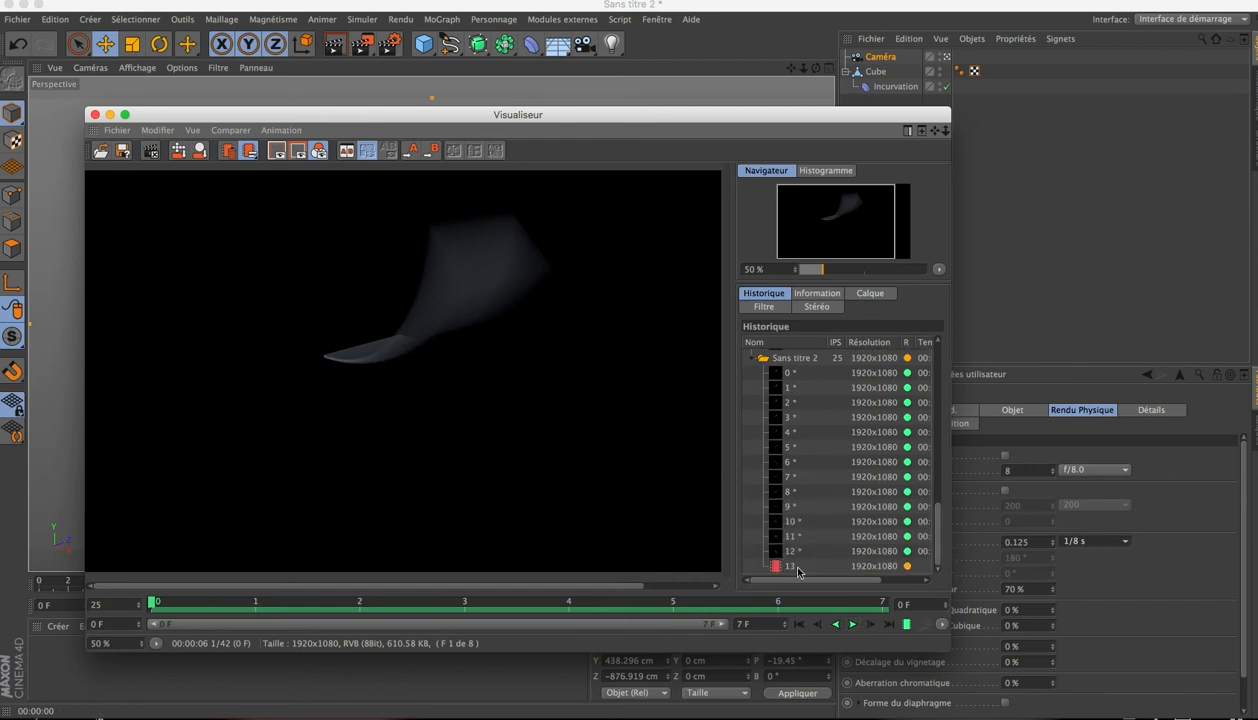
left_click(796, 523)
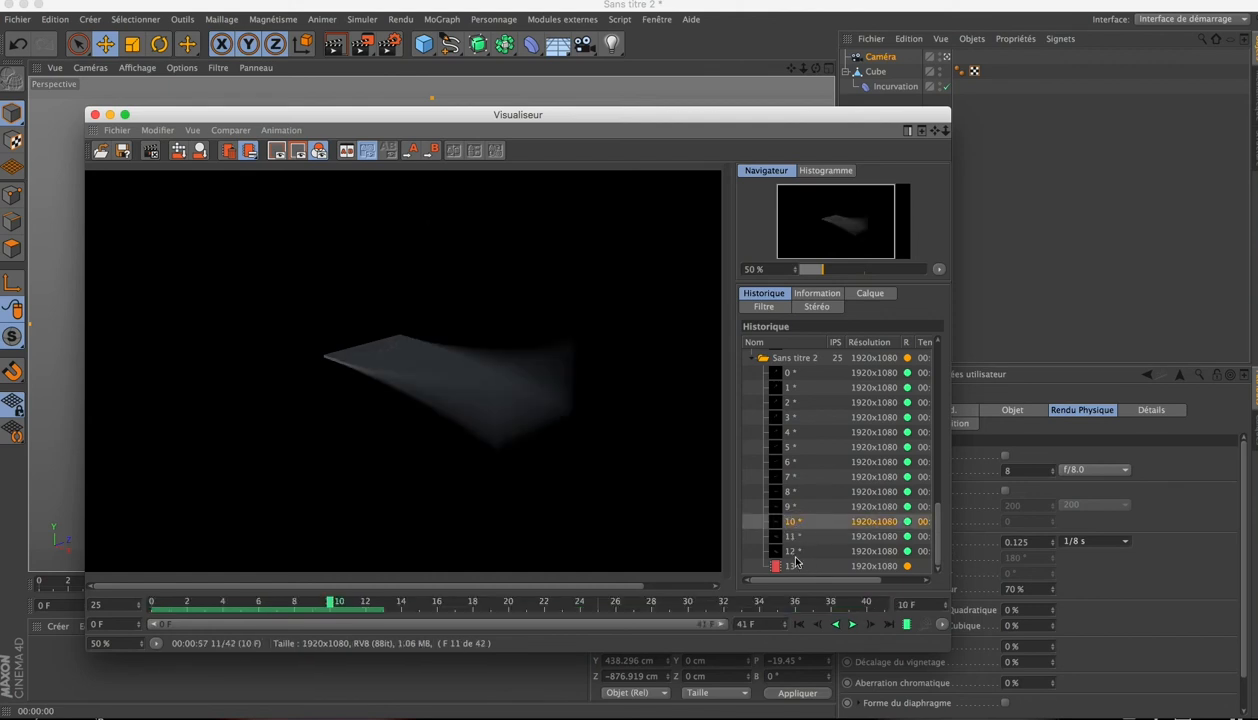
left_click(852, 624)
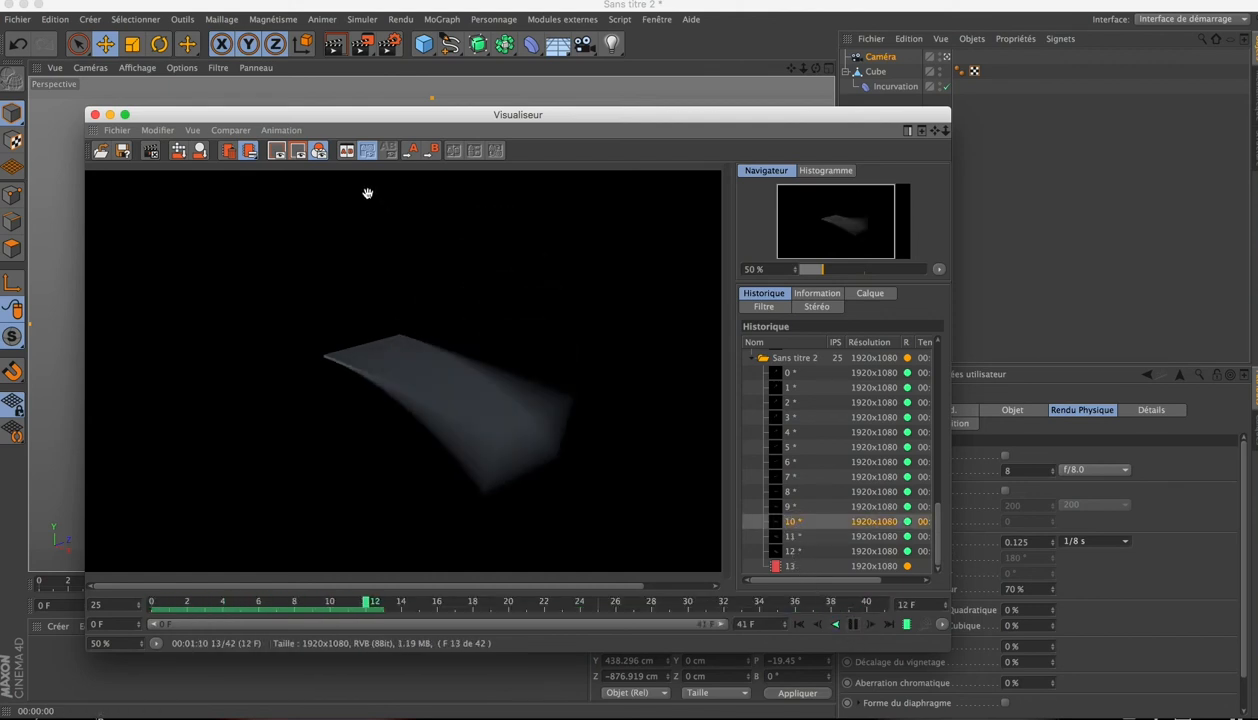